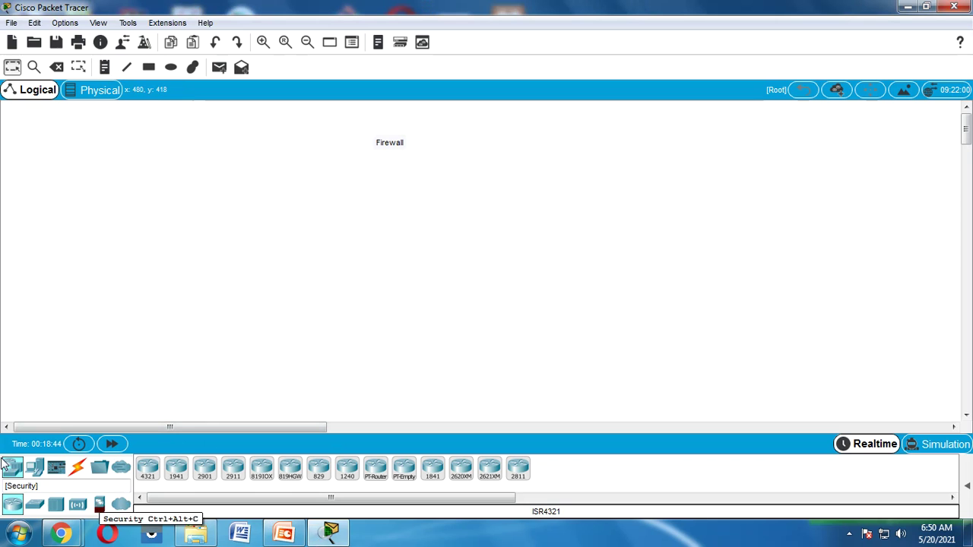
Step: Place a 5505 ASA firewall in the logical workspace, a little below the Firewall label
{"action": "left_click", "coordinate": [99, 506]}
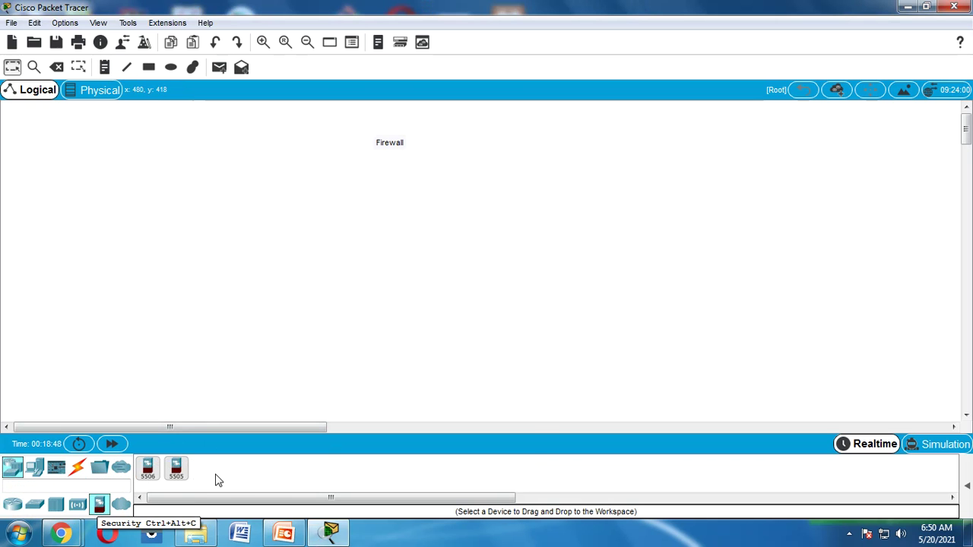
{"action": "left_click", "coordinate": [176, 471]}
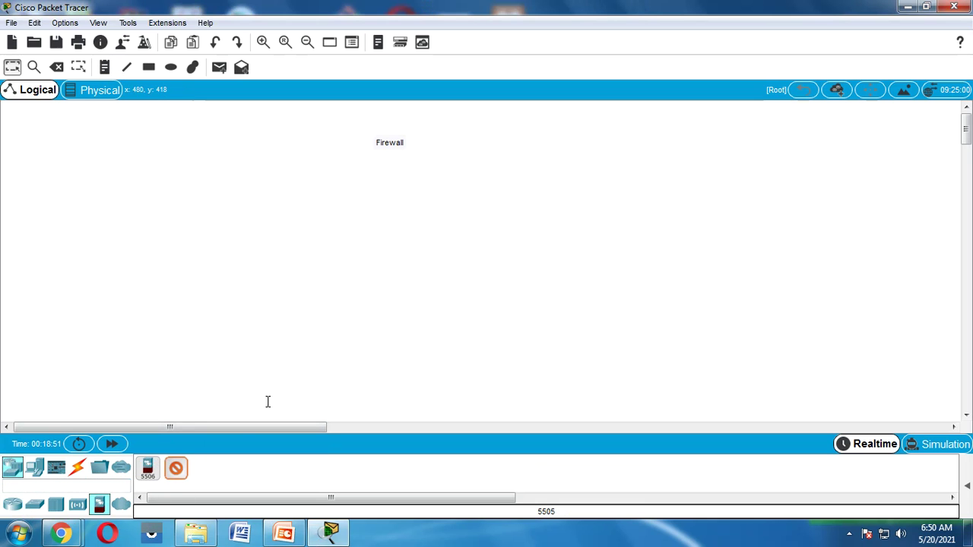
{"action": "left_click", "coordinate": [422, 203]}
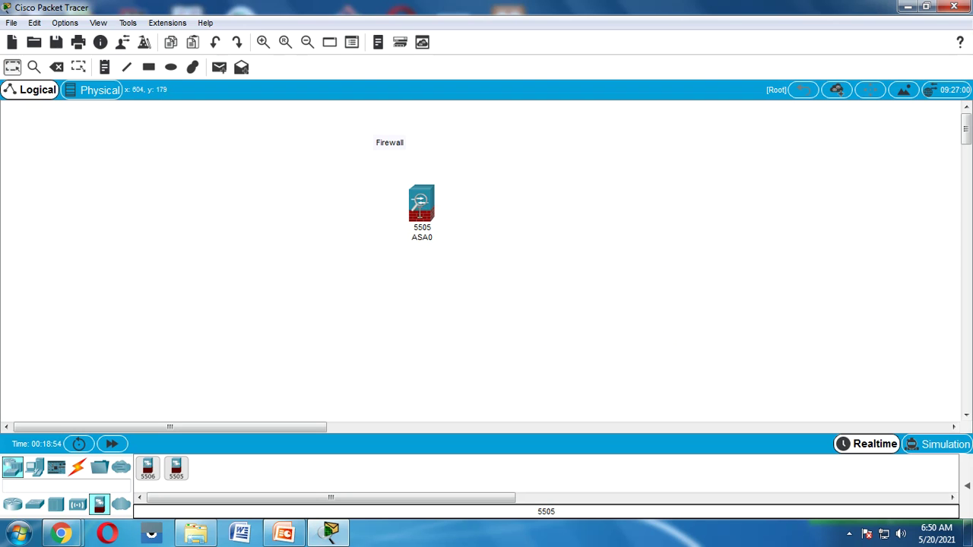
{"action": "left_click_drag", "start_coordinate": [419, 215], "coordinate": [428, 233]}
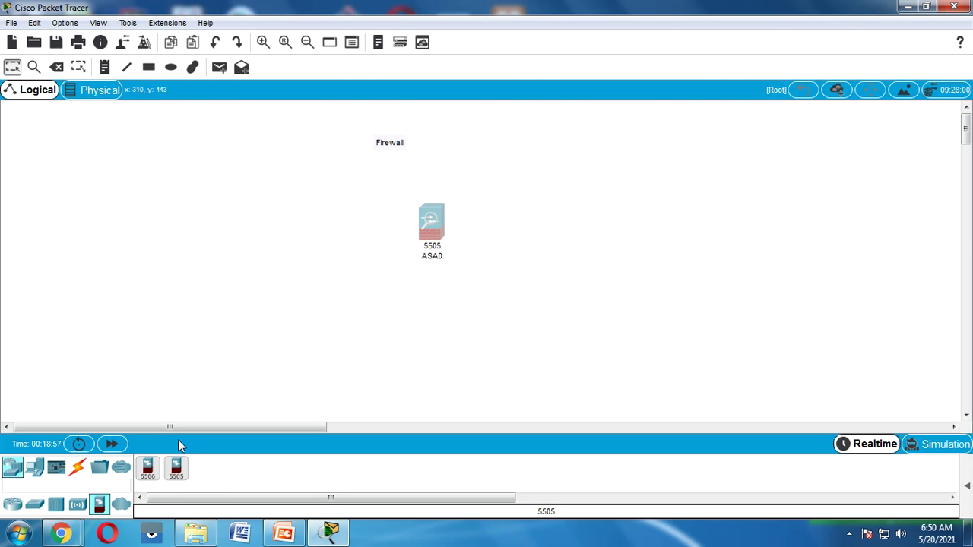
{"action": "left_click", "coordinate": [461, 296]}
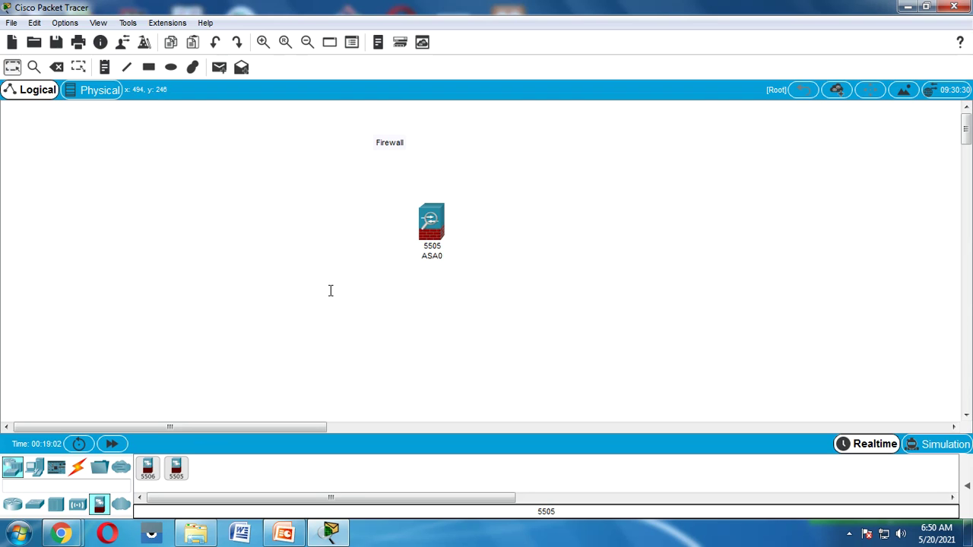
Step: Add four PCs around the firewall, two stacked on its left side and two on its right side
{"action": "left_click", "coordinate": [34, 468]}
{"action": "left_click", "coordinate": [147, 468]}
{"action": "left_click", "coordinate": [284, 347]}
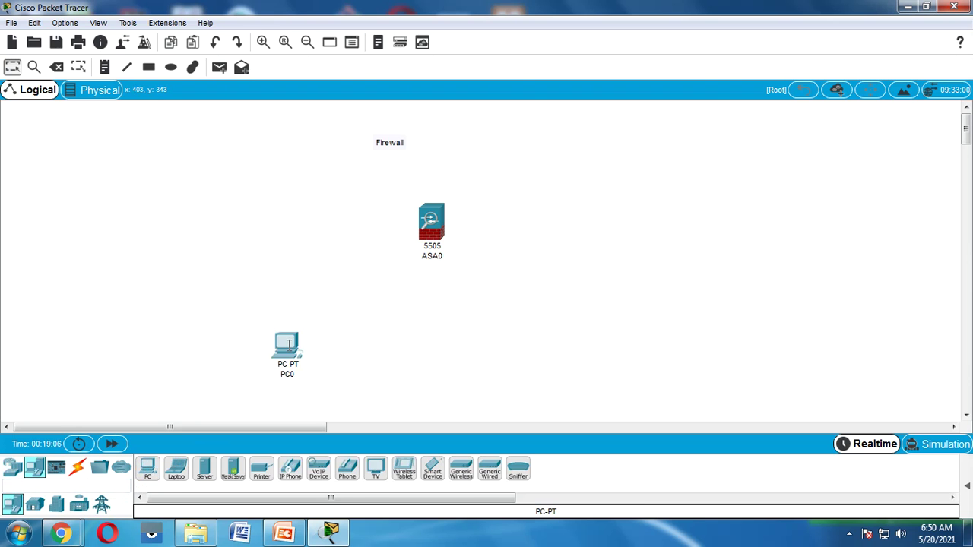
{"action": "left_click", "coordinate": [280, 182]}
{"action": "left_click", "coordinate": [148, 468]}
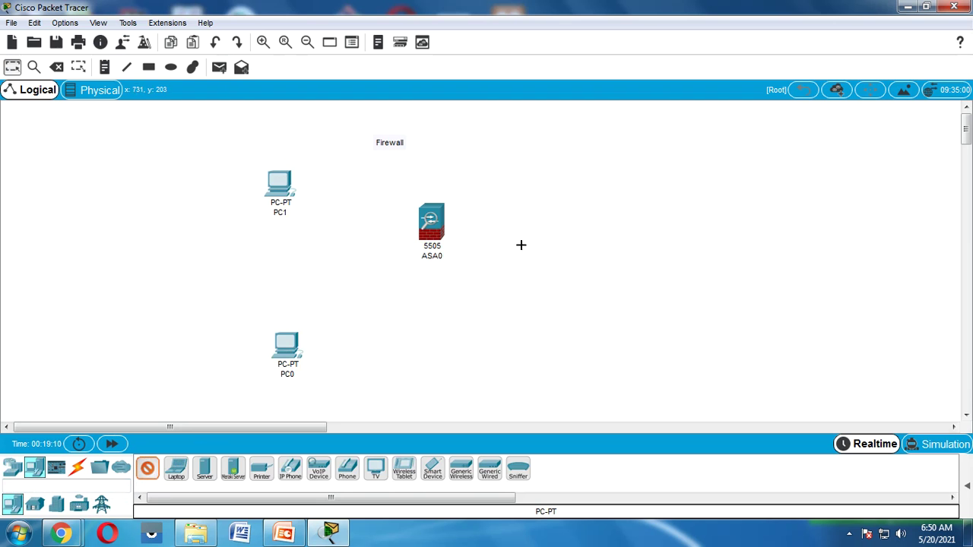
{"action": "left_click", "coordinate": [593, 178]}
{"action": "left_click", "coordinate": [147, 468]}
{"action": "left_click", "coordinate": [597, 331]}
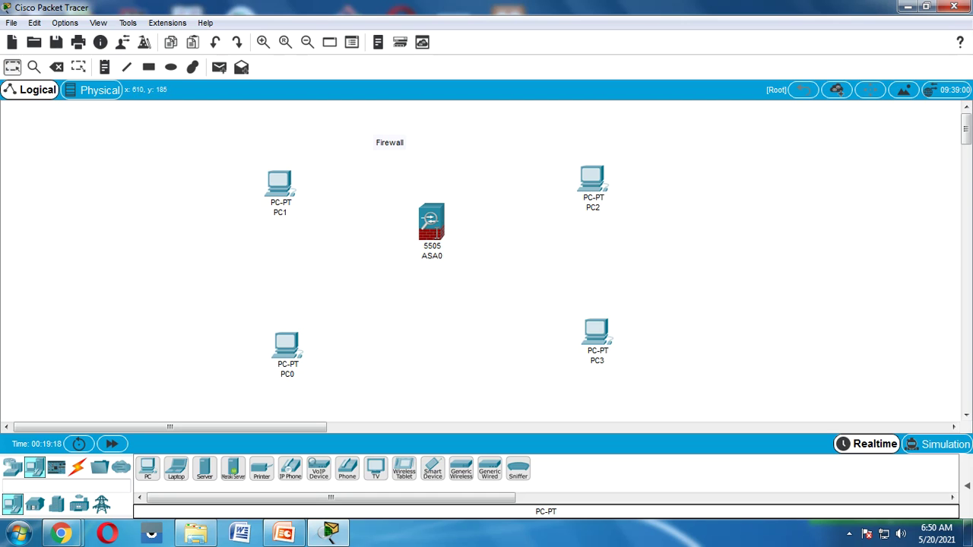
Step: Cable PC0 and PC1 to the ASA0 firewall using the automatically chosen connection type
{"action": "mouse_move", "coordinate": [435, 236]}
{"action": "left_click", "coordinate": [78, 466]}
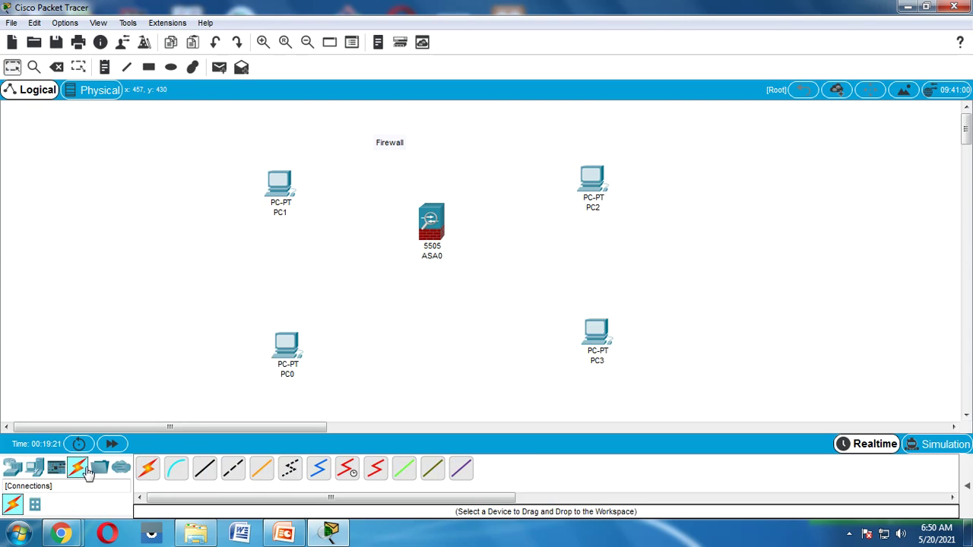
{"action": "left_click", "coordinate": [148, 468]}
{"action": "left_click", "coordinate": [285, 348]}
{"action": "left_click", "coordinate": [435, 219]}
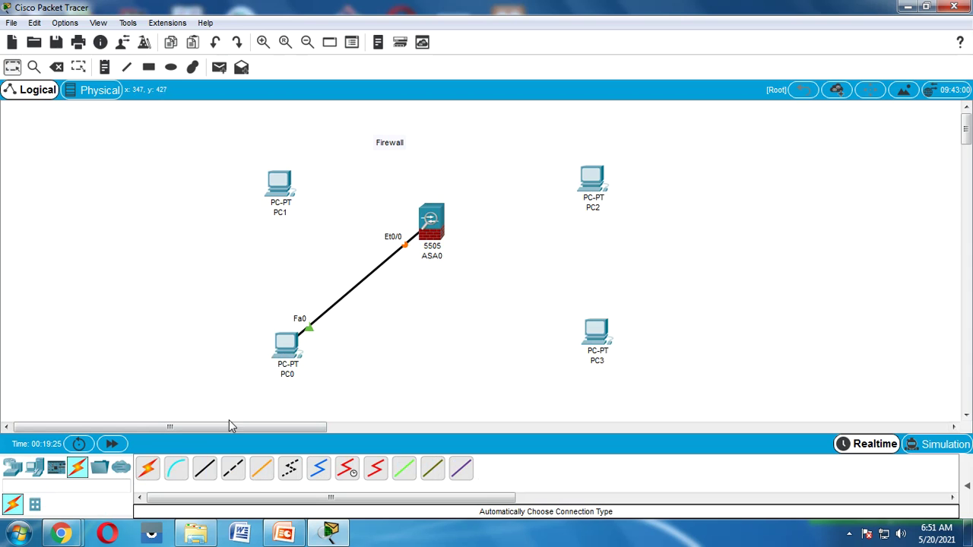
{"action": "left_click", "coordinate": [148, 469]}
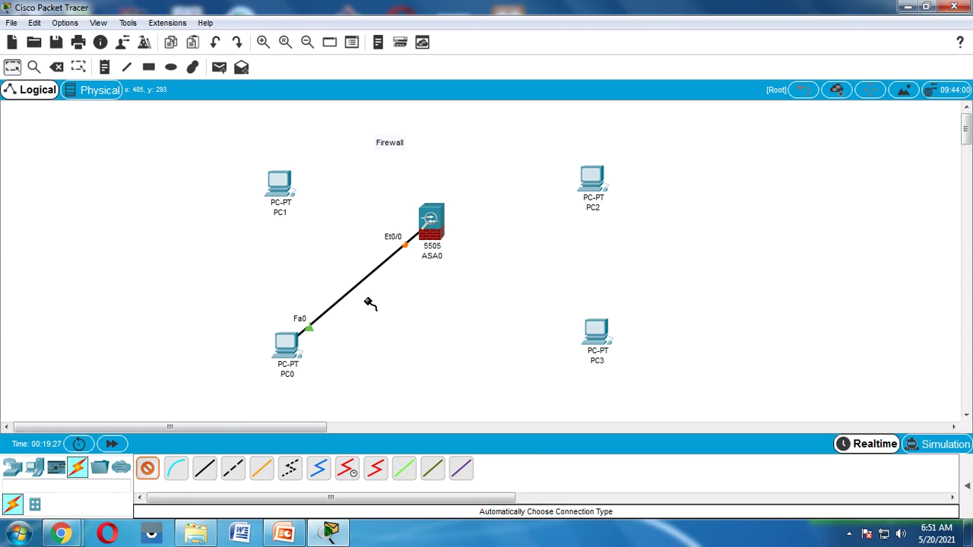
{"action": "left_click", "coordinate": [430, 222]}
{"action": "left_click", "coordinate": [280, 184]}
Step: Cable PC2 and PC3 to the ASA0 firewall using the automatically chosen connection type
{"action": "left_click", "coordinate": [148, 468]}
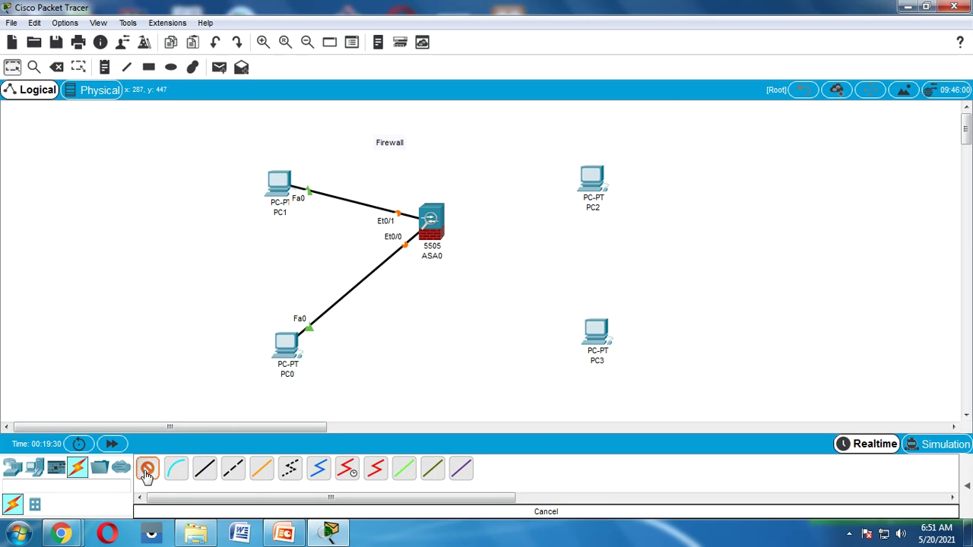
{"action": "left_click", "coordinate": [430, 222]}
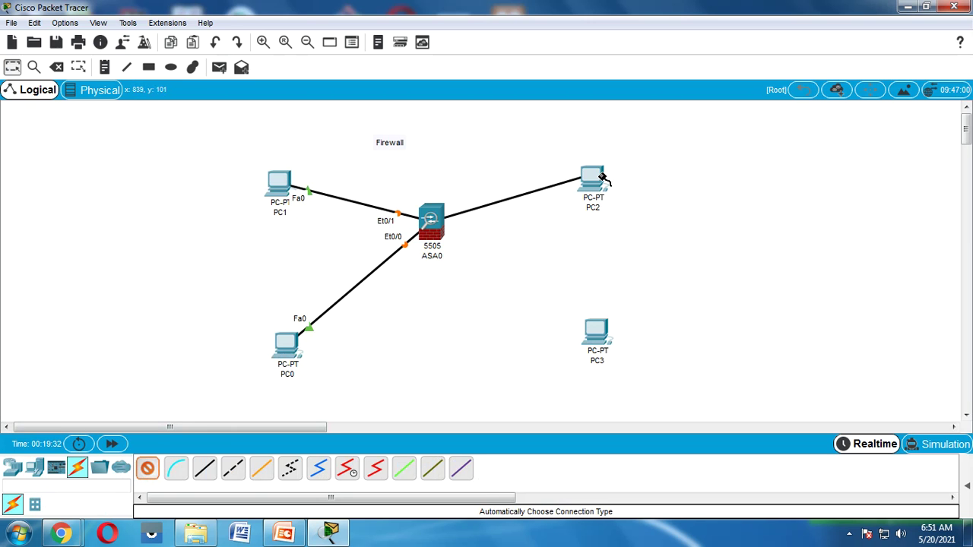
{"action": "left_click", "coordinate": [591, 178]}
{"action": "left_click", "coordinate": [147, 468]}
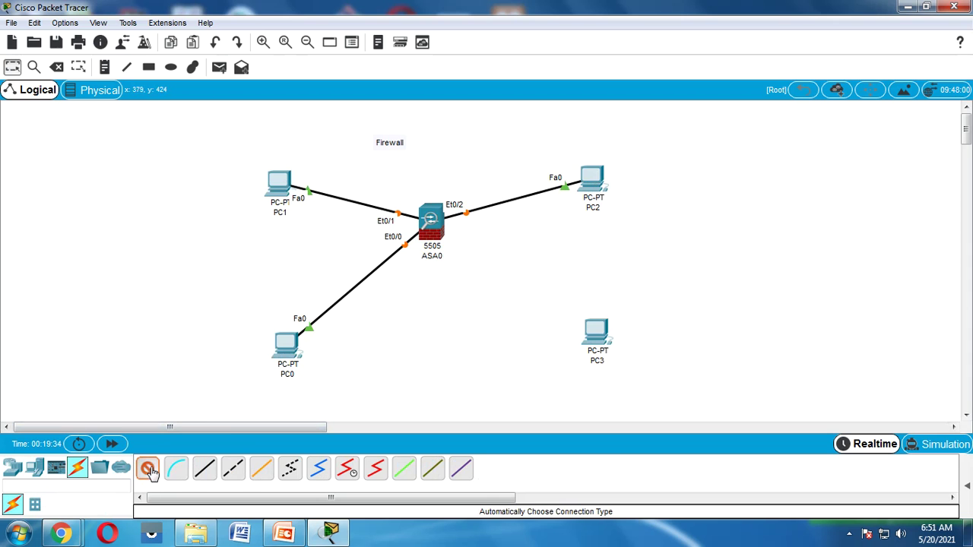
{"action": "left_click", "coordinate": [430, 222]}
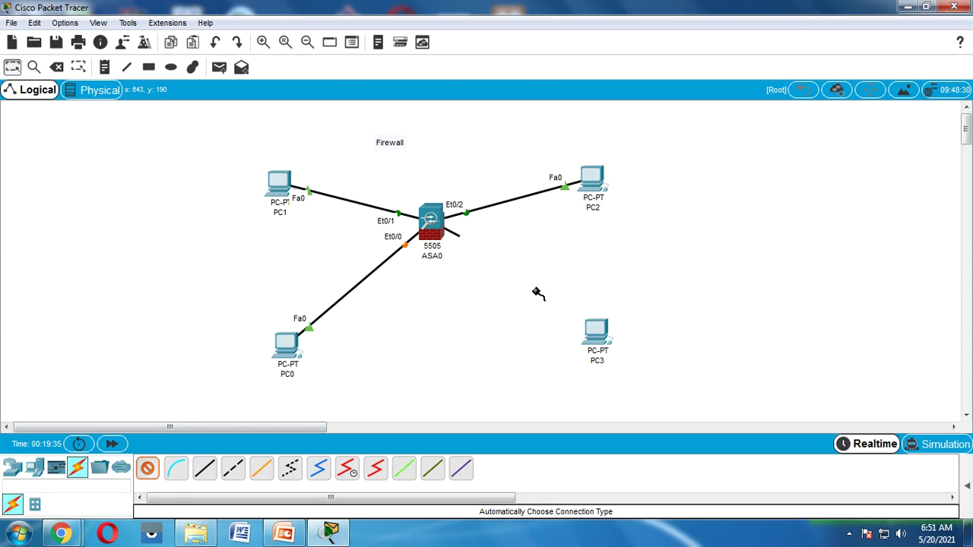
{"action": "left_click", "coordinate": [598, 333]}
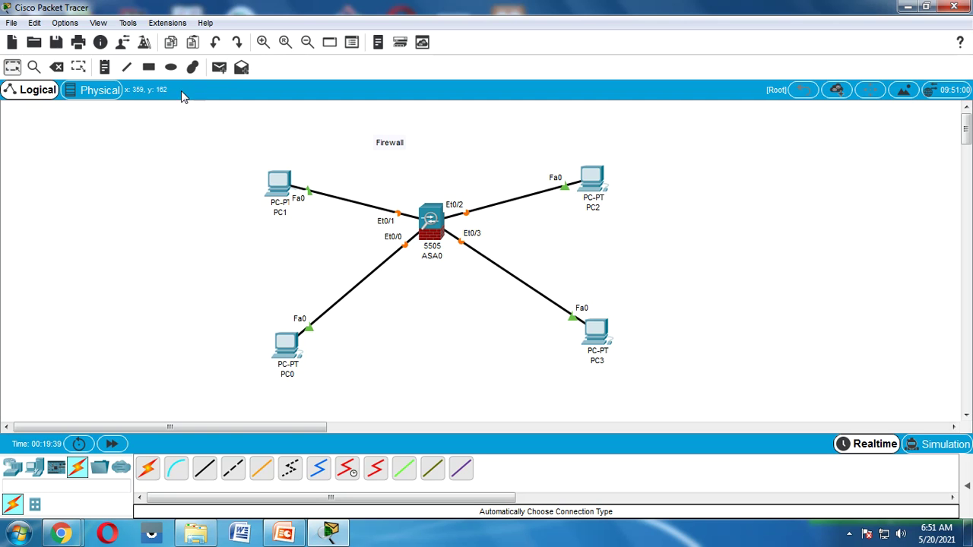
Step: Add a text note reading 10.0.0.1 below PC1 and copy its text for reuse
{"action": "left_click", "coordinate": [146, 69]}
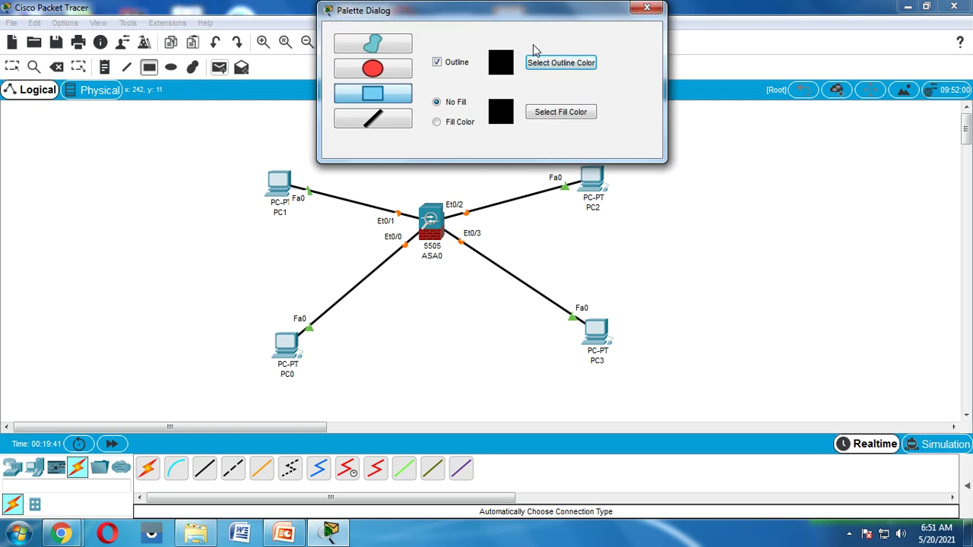
{"action": "left_click", "coordinate": [105, 67]}
{"action": "left_click", "coordinate": [248, 232]}
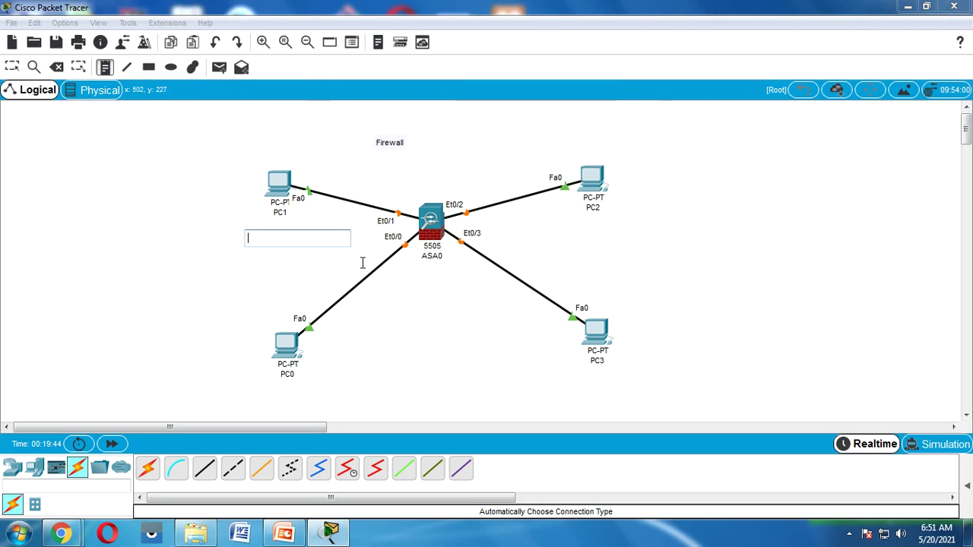
{"action": "type", "text": "10.0.0.1"}
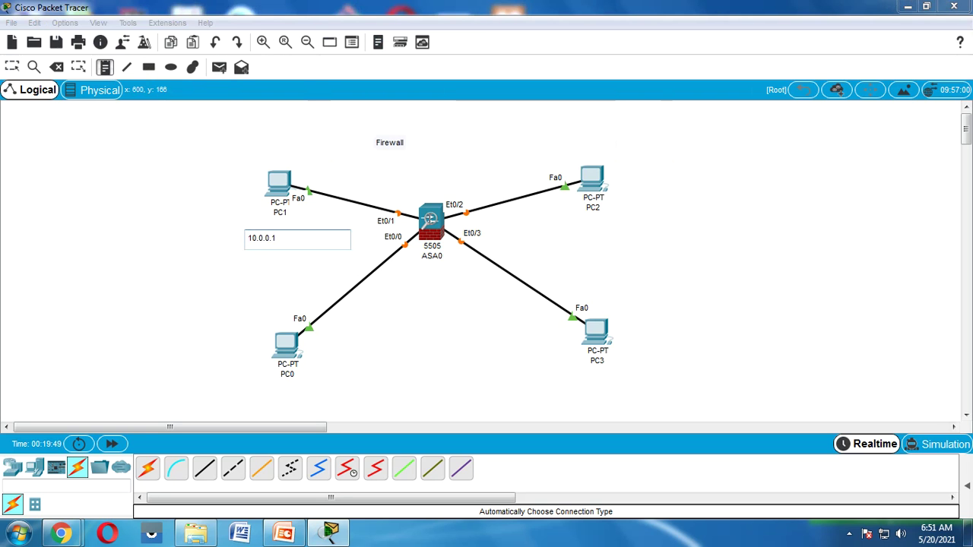
{"action": "key", "text": "ctrl+a"}
{"action": "key", "text": "ctrl+c"}
{"action": "left_click", "coordinate": [236, 350]}
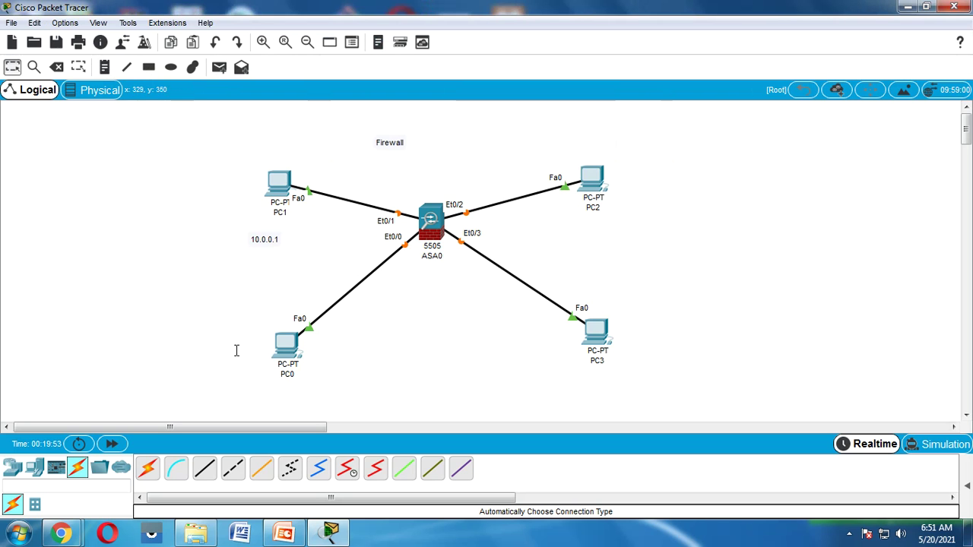
Step: Add a text note reading 10.0.0.3 below PC0
{"action": "key", "text": "n"}
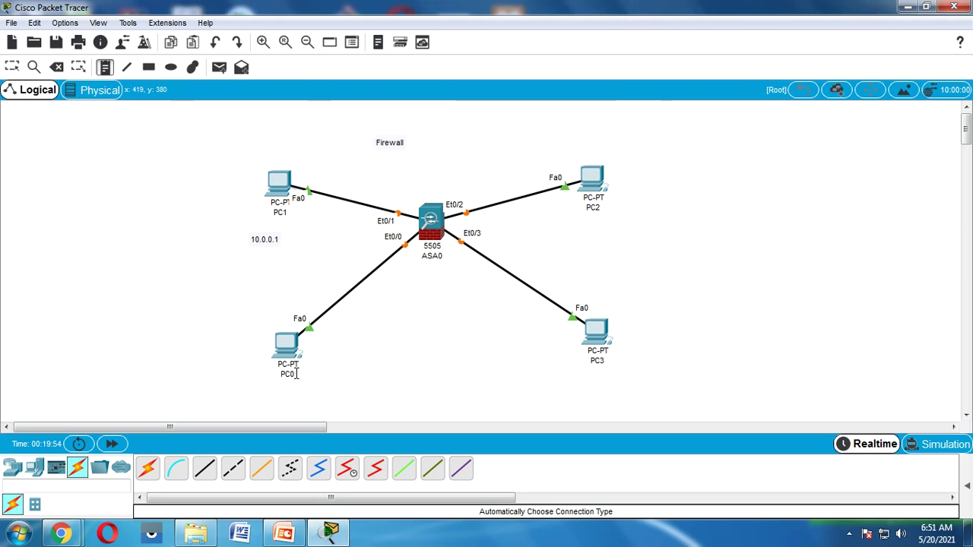
{"action": "left_click", "coordinate": [266, 390]}
{"action": "key", "text": "ctrl+v"}
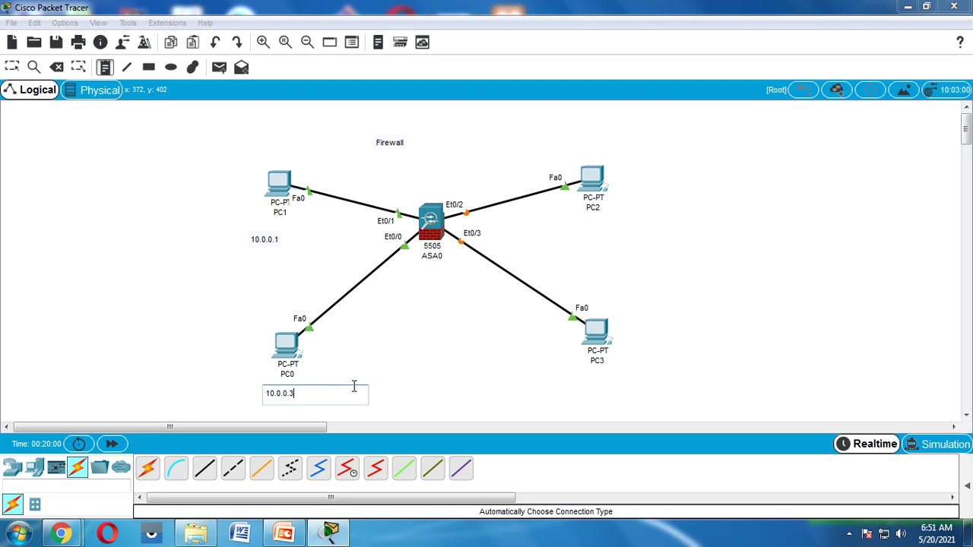
{"action": "left_click", "coordinate": [647, 202]}
Step: Add a text note reading 10.0.0.2 beside PC2
{"action": "key", "text": "n"}
{"action": "left_click", "coordinate": [631, 184]}
{"action": "type", "text": "10.0.0.1"}
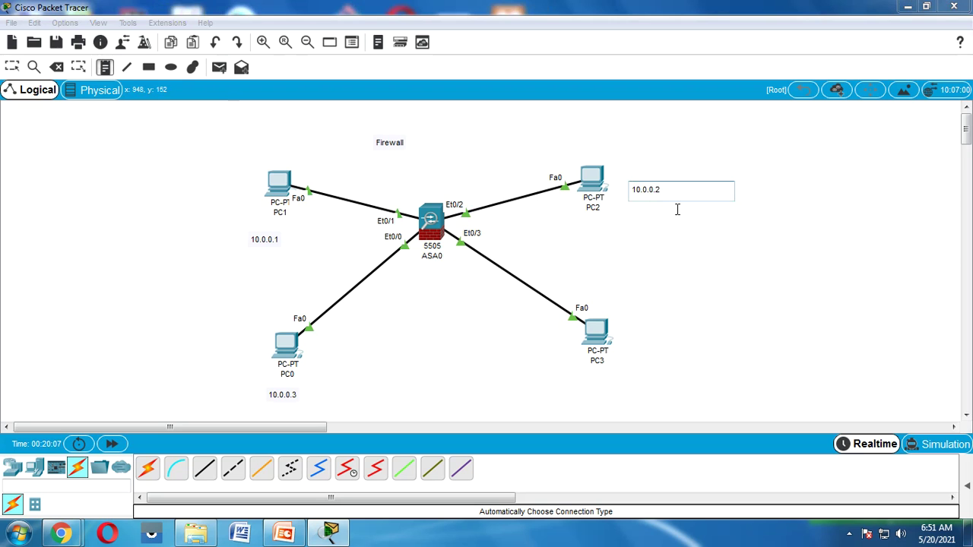
{"action": "left_click", "coordinate": [625, 345]}
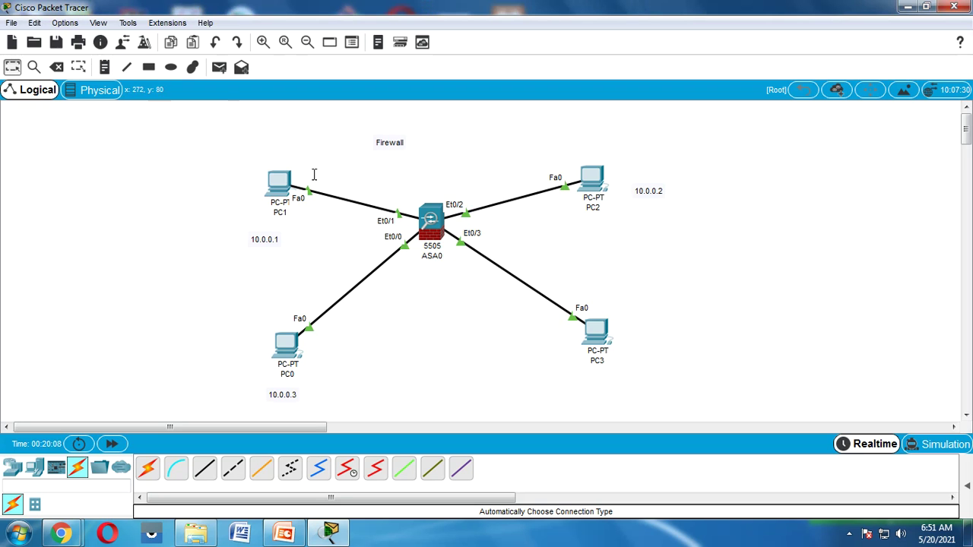
Step: Add a text note reading 10.0.0.4 beside PC3
{"action": "key", "text": "n"}
{"action": "left_click", "coordinate": [636, 352]}
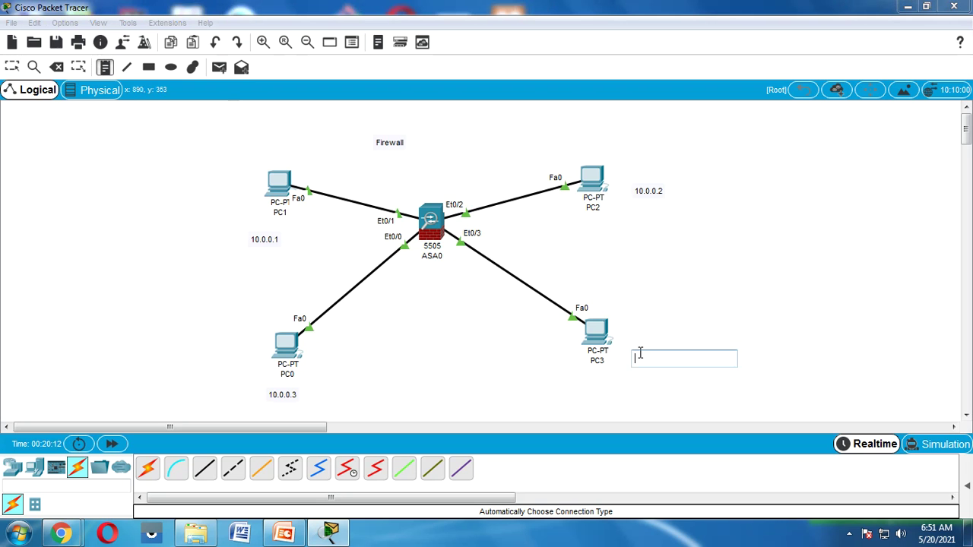
{"action": "type", "text": "10.0.0.1"}
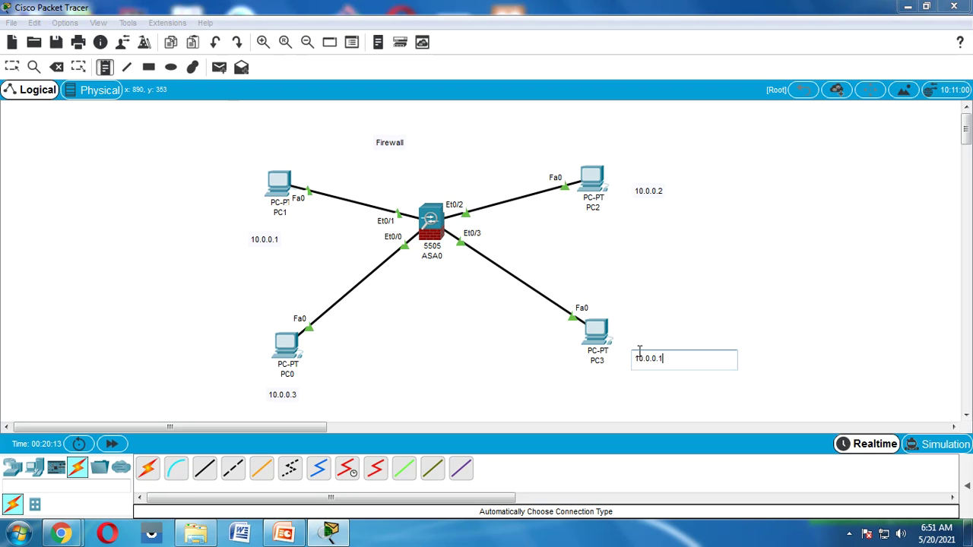
{"action": "key", "text": "BackSpace"}
{"action": "left_click", "coordinate": [662, 295]}
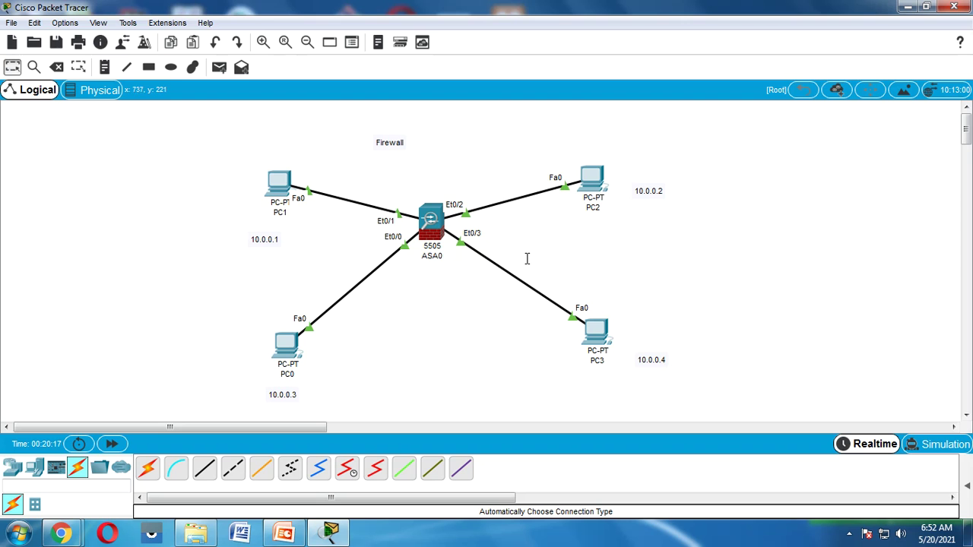
Step: Show the PDU scenario list and shift PC1 slightly up and to the right in the topology
{"action": "left_click", "coordinate": [967, 484]}
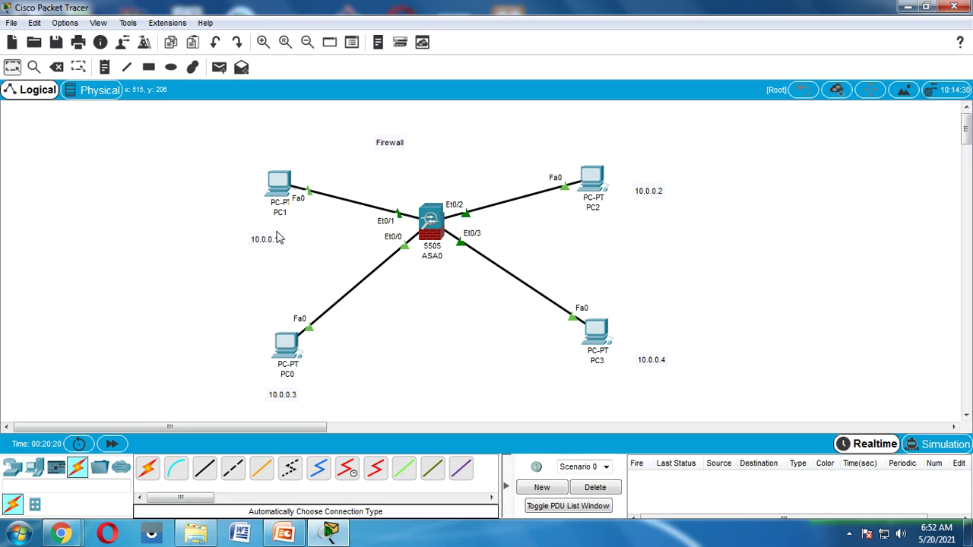
{"action": "mouse_move", "coordinate": [282, 181]}
{"action": "left_mouse_down"}
{"action": "mouse_move", "coordinate": [290, 174]}
{"action": "mouse_move", "coordinate": [282, 183]}
{"action": "left_mouse_up"}
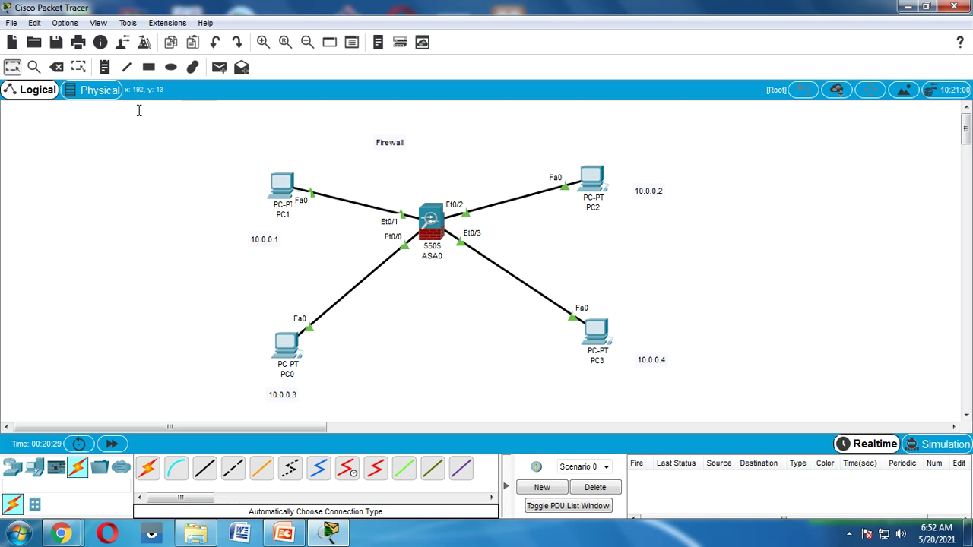
{"action": "left_click_drag", "start_coordinate": [286, 181], "coordinate": [299, 165]}
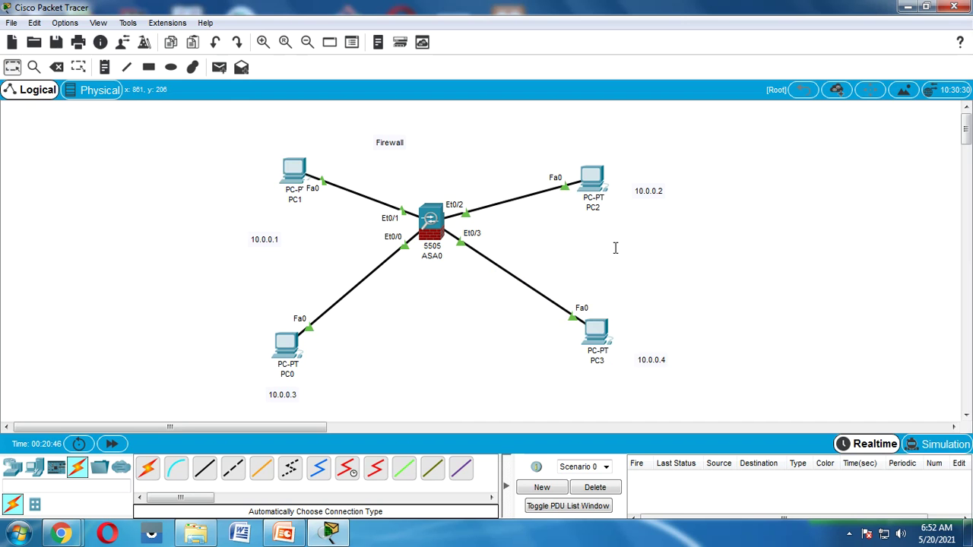
Step: Try to send a simple PDU from PC1 to PC2, and leave the PDU tool
{"action": "left_click", "coordinate": [219, 68]}
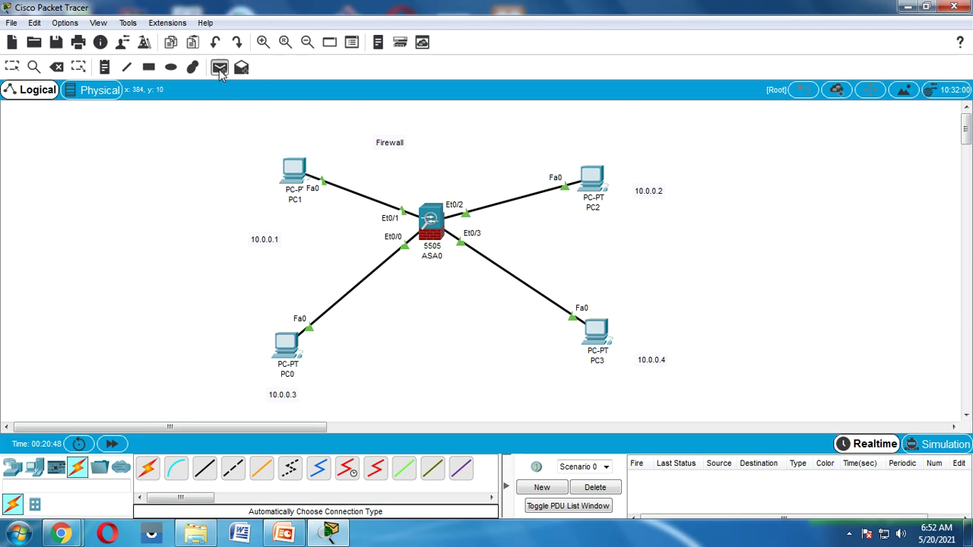
{"action": "left_click", "coordinate": [293, 167]}
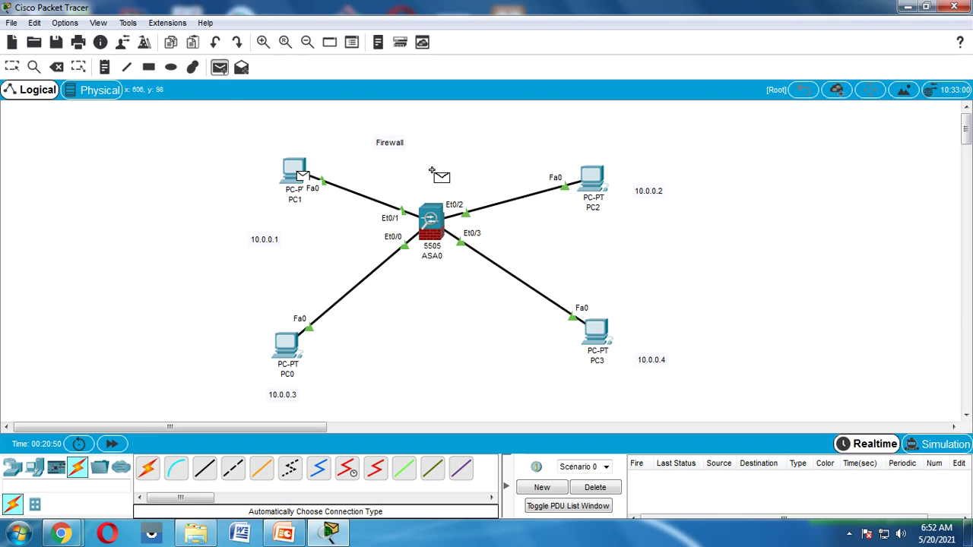
{"action": "left_click", "coordinate": [597, 183]}
{"action": "left_click", "coordinate": [537, 289]}
{"action": "left_click", "coordinate": [590, 181]}
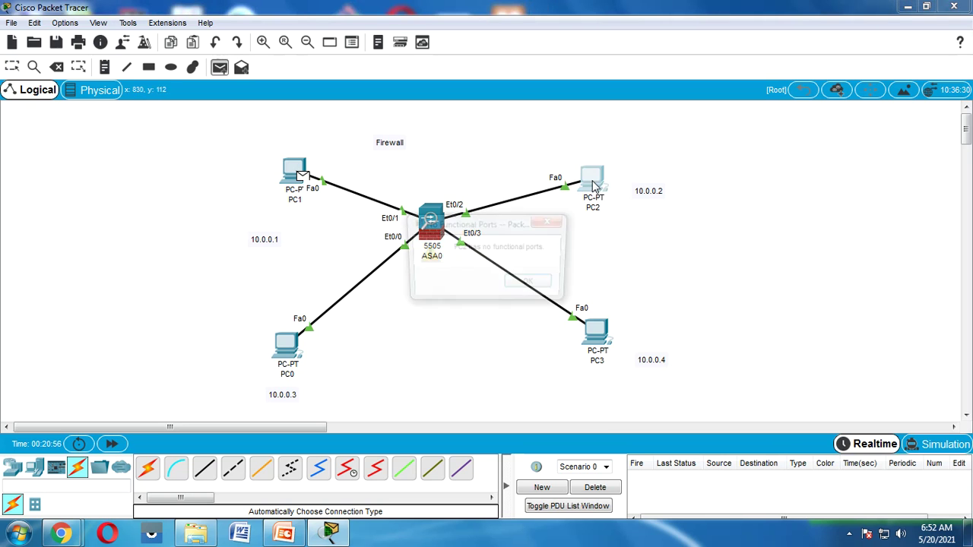
{"action": "left_click", "coordinate": [532, 288]}
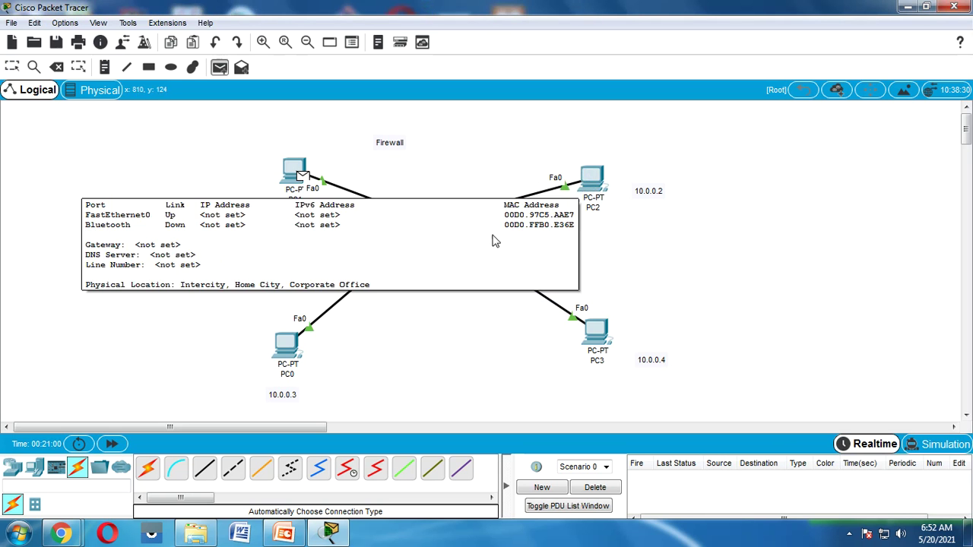
{"action": "key", "text": "Escape"}
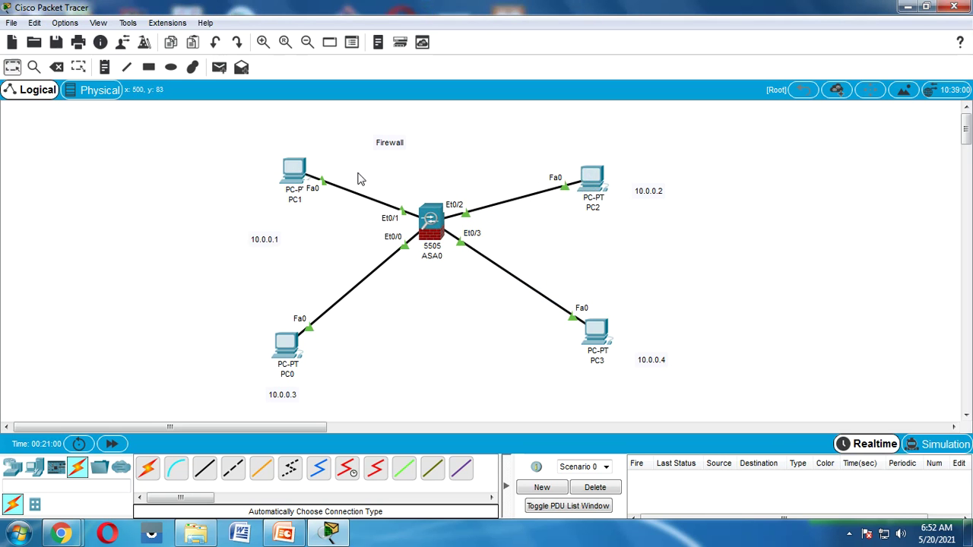
Step: Give PC1 the static IP address 10.0.0.1 with subnet mask 255.0.0.0, and close its configuration
{"action": "left_click", "coordinate": [298, 181]}
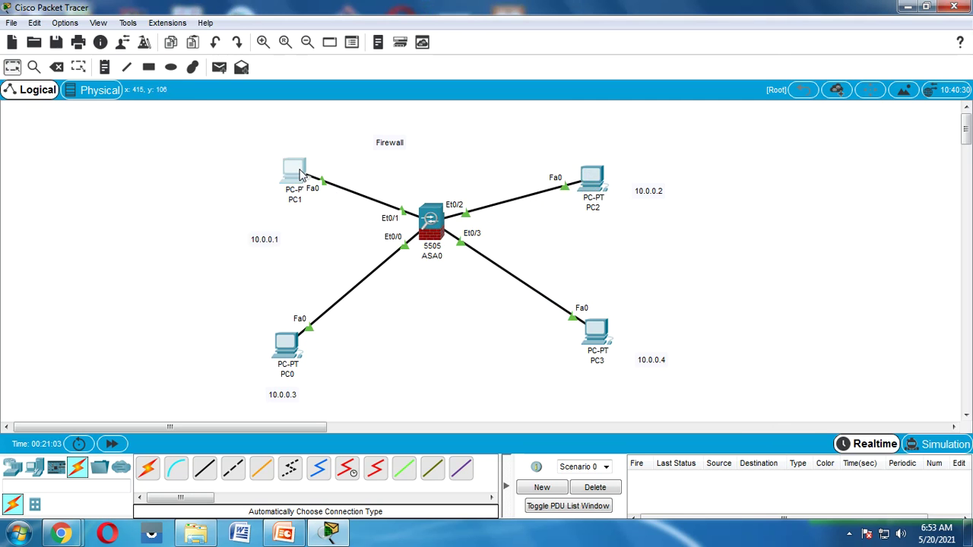
{"action": "left_click", "coordinate": [300, 175]}
{"action": "left_click", "coordinate": [297, 94]}
{"action": "left_click", "coordinate": [259, 148]}
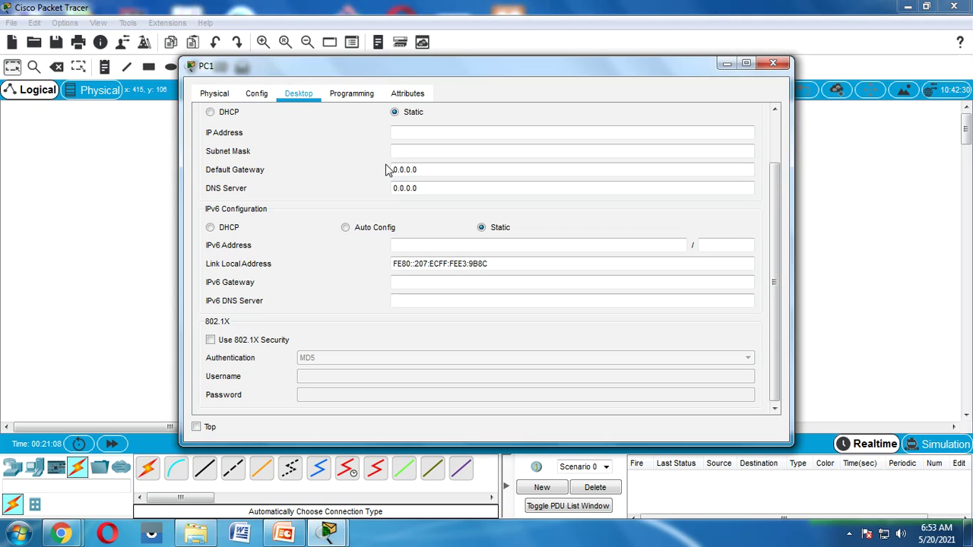
{"action": "left_click", "coordinate": [417, 133]}
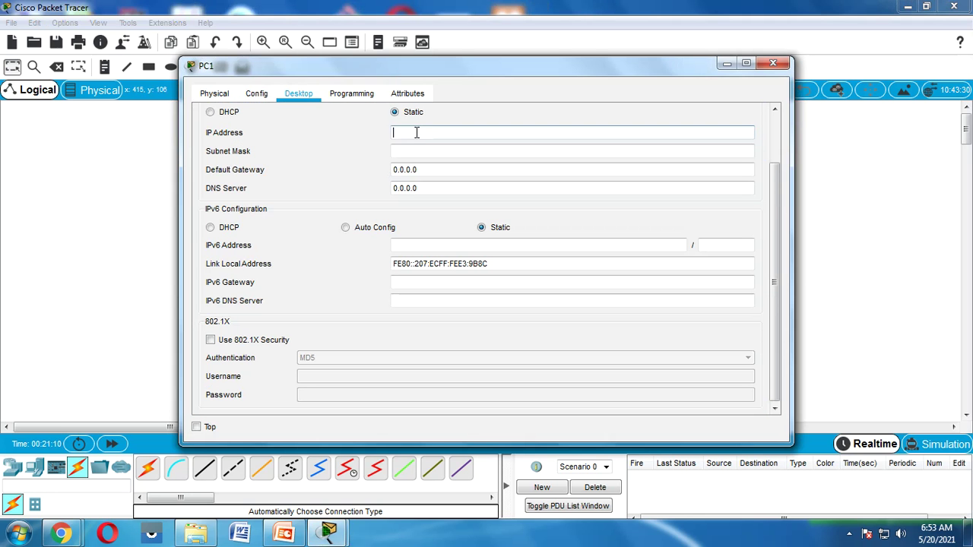
{"action": "type", "text": "10."}
{"action": "left_click", "coordinate": [425, 151]}
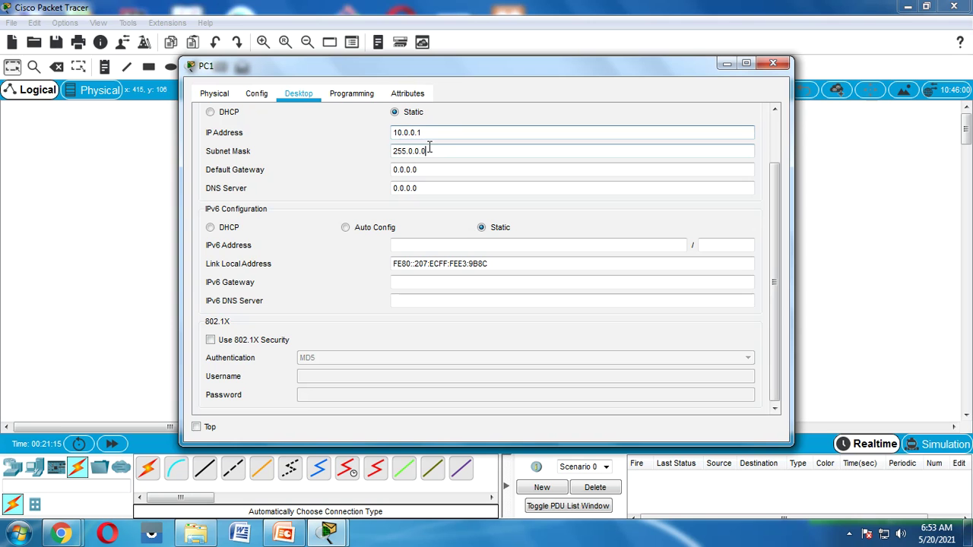
{"action": "left_click", "coordinate": [773, 63]}
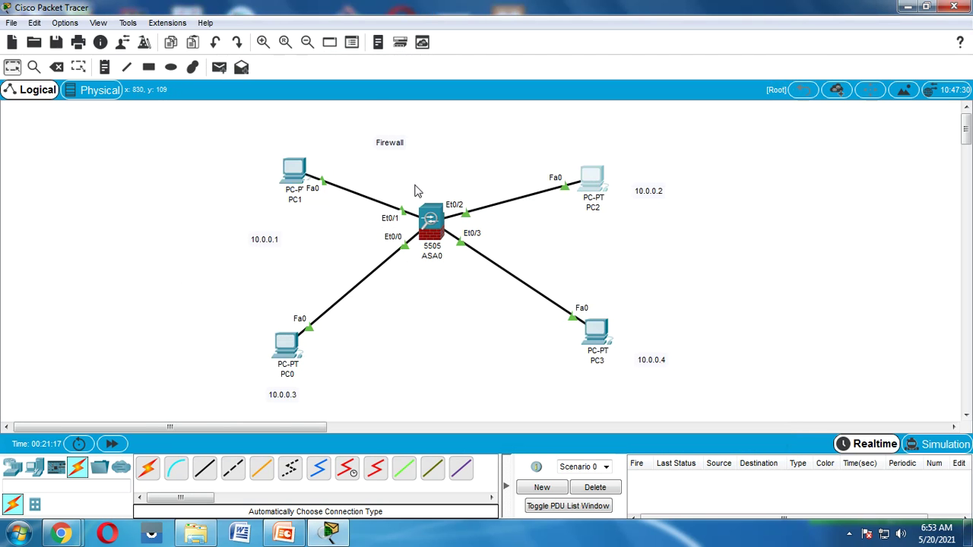
Step: Give PC2 the static IP address 10.0.0.2 with the default subnet mask, and close its configuration
{"action": "left_click", "coordinate": [317, 177]}
{"action": "left_click", "coordinate": [298, 93]}
{"action": "left_click", "coordinate": [244, 143]}
{"action": "left_click", "coordinate": [399, 135]}
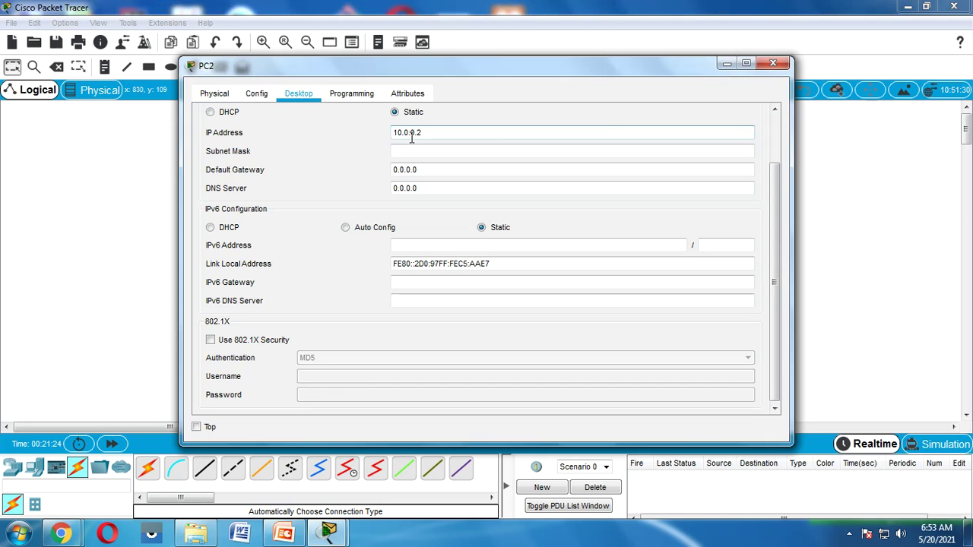
{"action": "key", "text": "Tab"}
{"action": "left_click", "coordinate": [773, 63]}
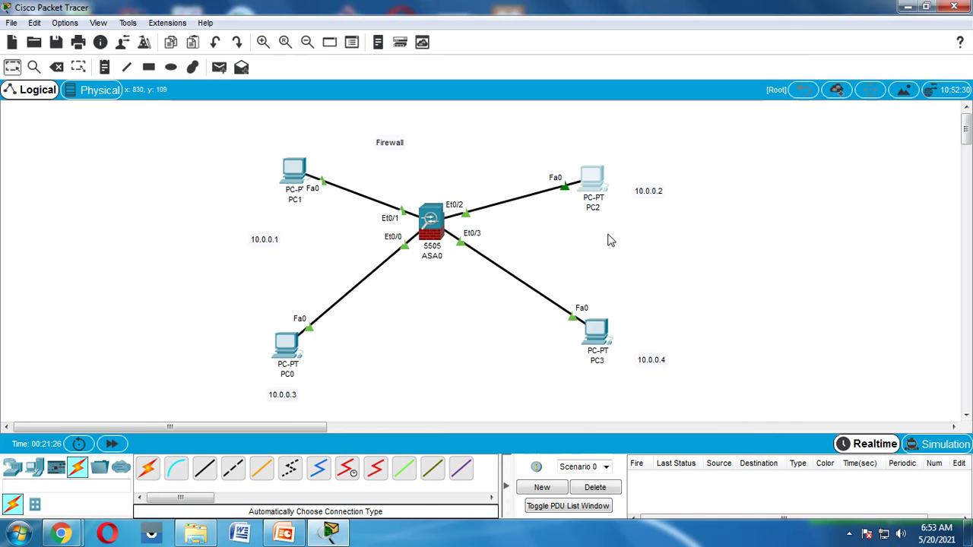
Step: Configure PC0 with the static IP address 10.0.0.3 and subnet mask 255.0.0.0, and close its window
{"action": "left_click", "coordinate": [293, 344]}
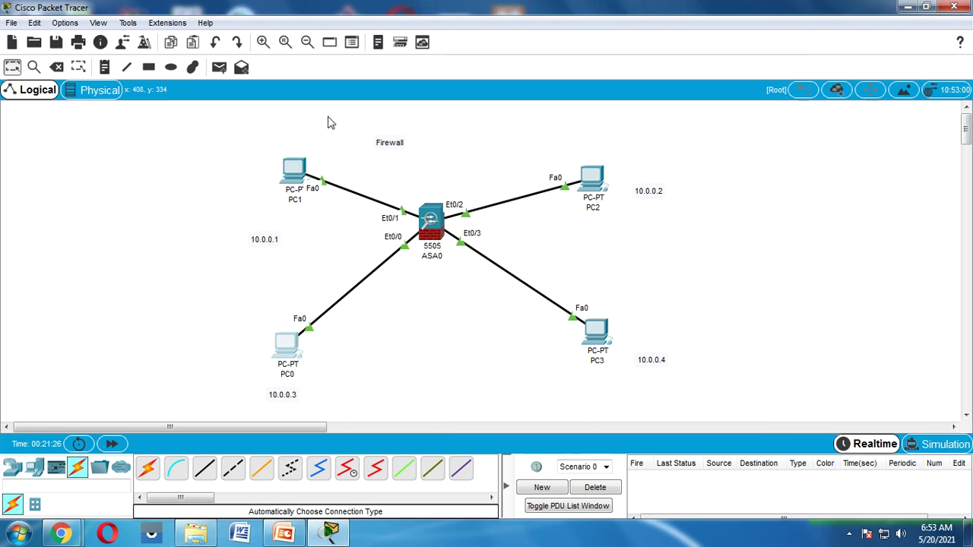
{"action": "left_click", "coordinate": [298, 93]}
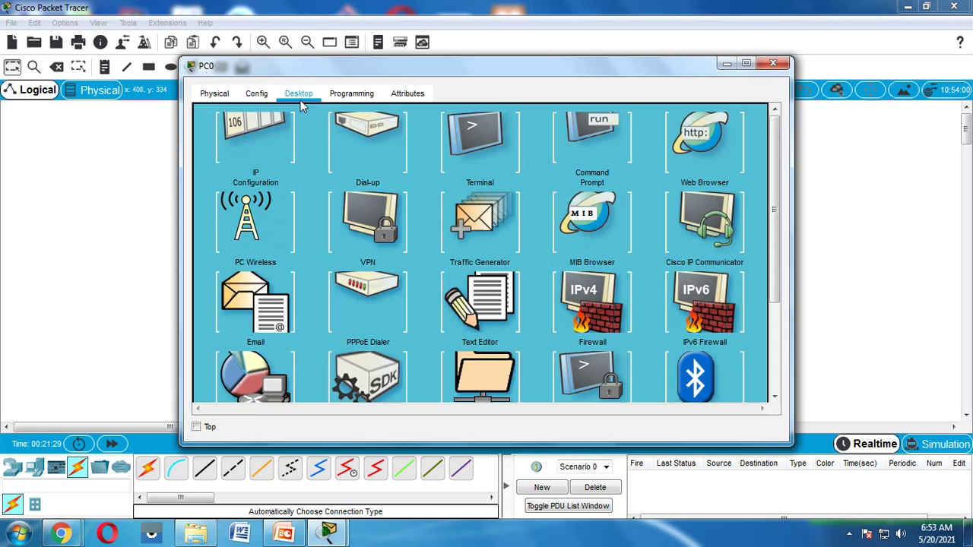
{"action": "left_click", "coordinate": [267, 140]}
{"action": "left_click", "coordinate": [394, 131]}
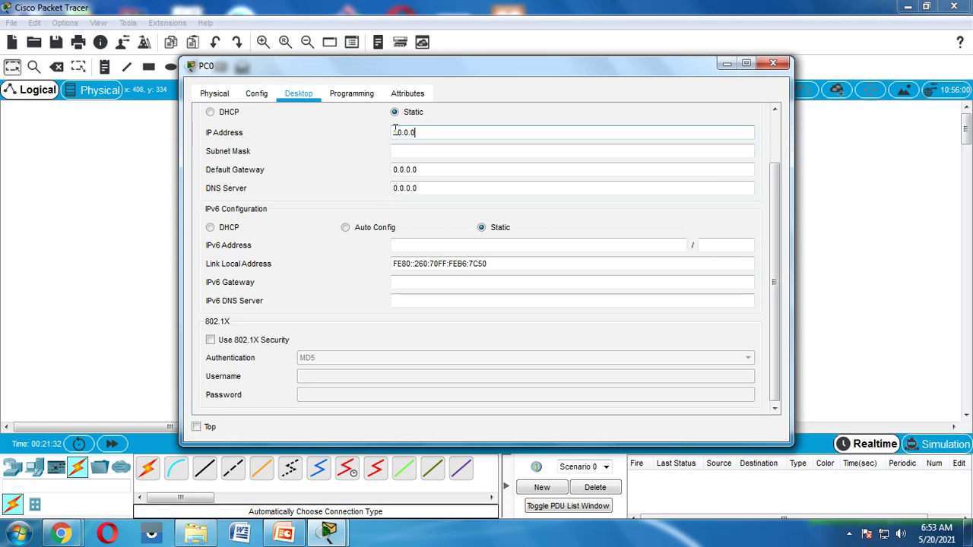
{"action": "type", "text": "10.0.0.3"}
{"action": "left_click", "coordinate": [495, 149]}
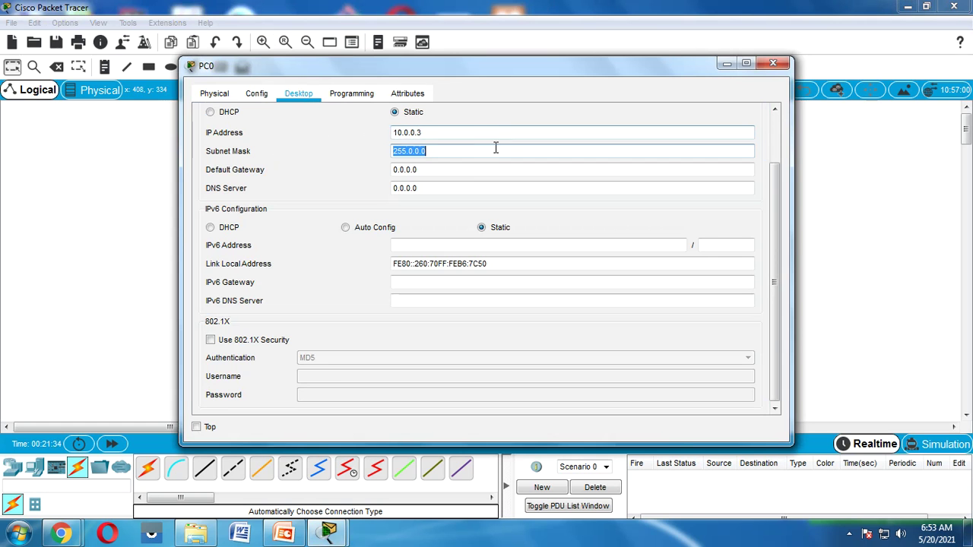
{"action": "left_click", "coordinate": [773, 63]}
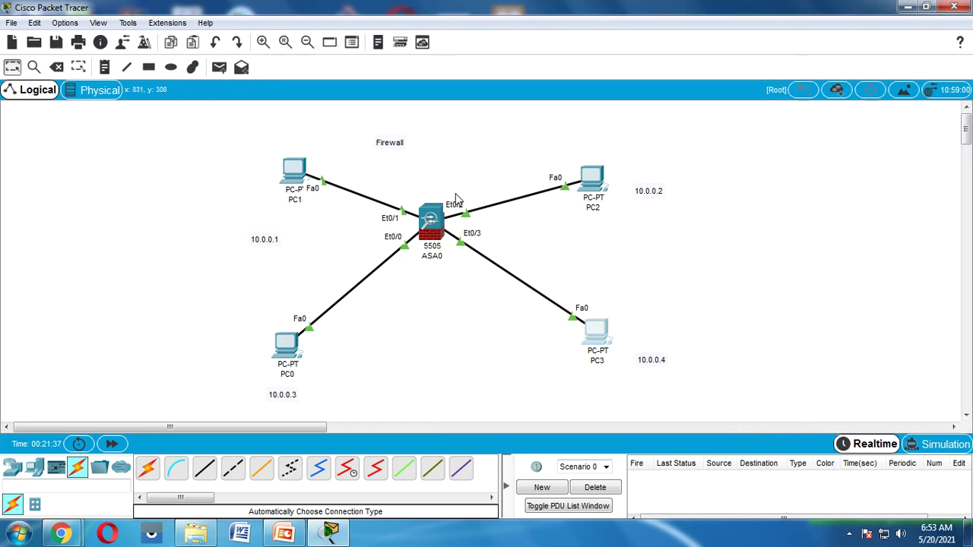
Step: Configure PC3 with the static IP address 10.0.0.4 and subnet mask 255.0.0.0, and close its window
{"action": "left_click", "coordinate": [597, 334]}
{"action": "left_click", "coordinate": [393, 320]}
{"action": "left_click", "coordinate": [584, 363]}
{"action": "left_click", "coordinate": [295, 96]}
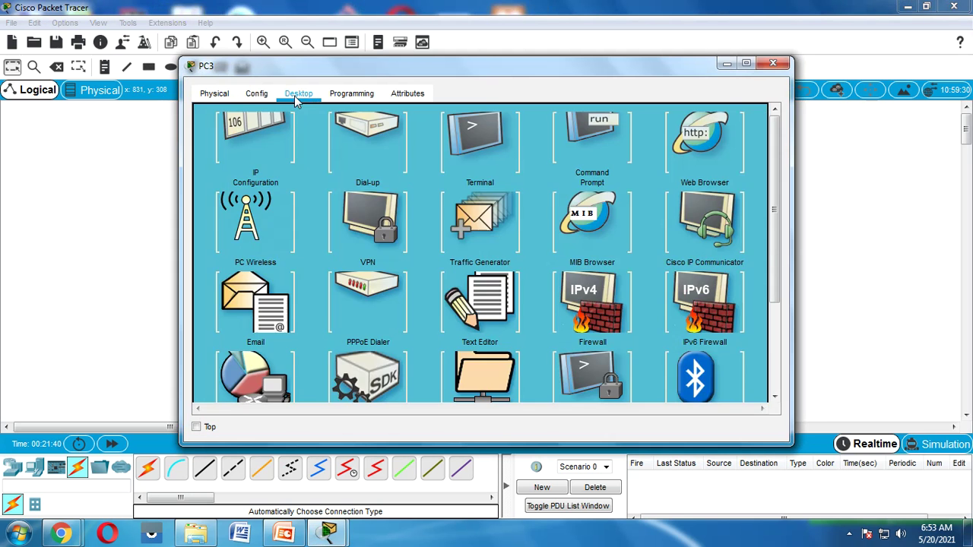
{"action": "left_click", "coordinate": [273, 168]}
{"action": "left_click", "coordinate": [469, 136]}
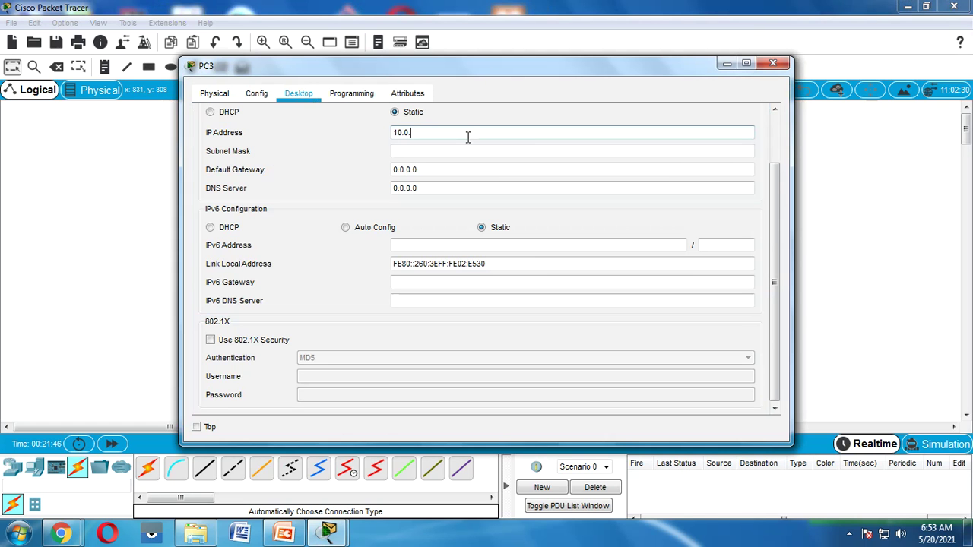
{"action": "type", "text": "10.0.0.4"}
{"action": "key", "text": "Tab"}
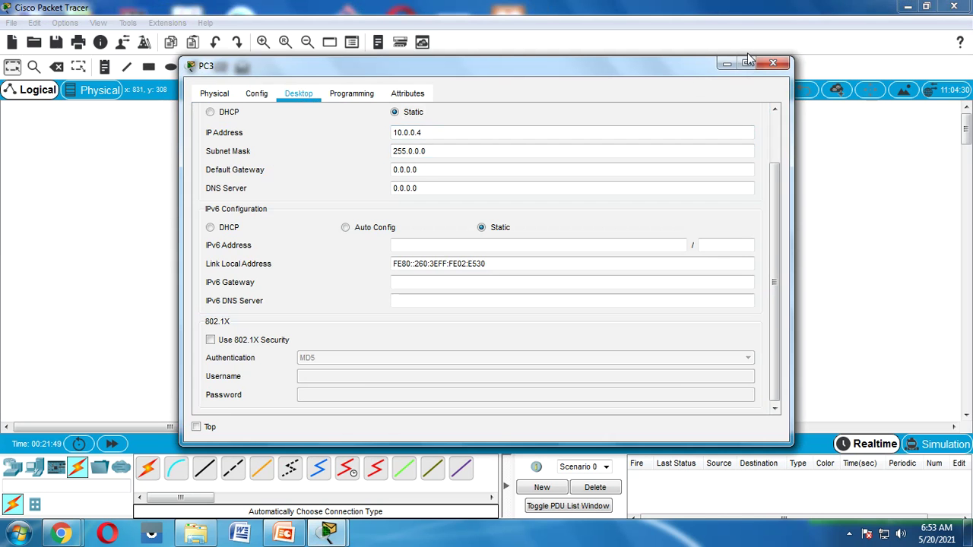
{"action": "left_click", "coordinate": [773, 62]}
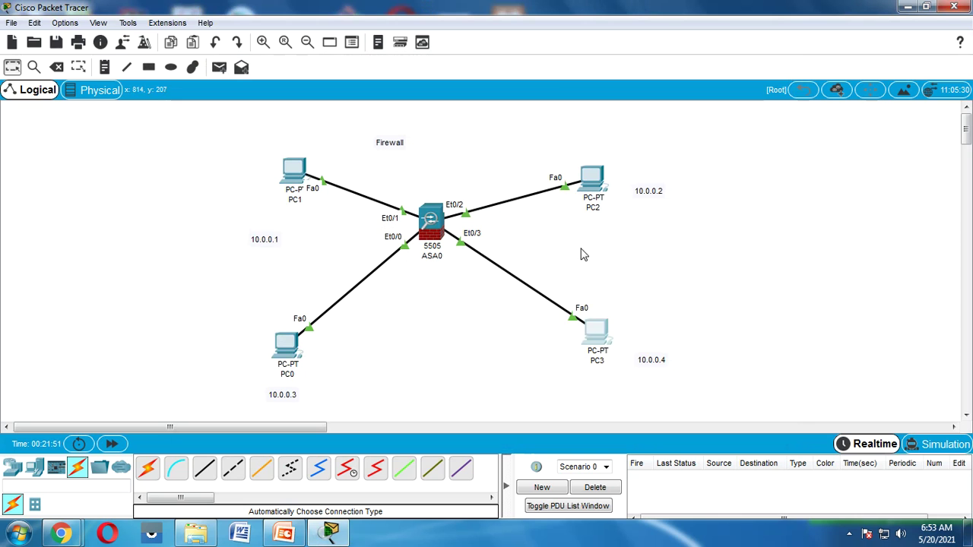
Step: Test communication from PC1 by sending one simple PDU to PC2 and another to PC3
{"action": "left_click", "coordinate": [219, 67]}
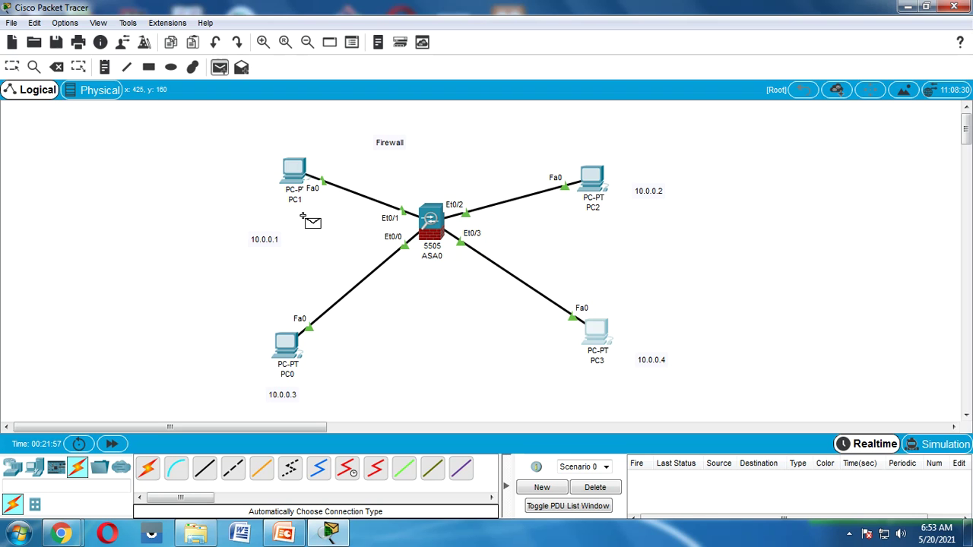
{"action": "left_click", "coordinate": [298, 173]}
{"action": "left_click", "coordinate": [597, 181]}
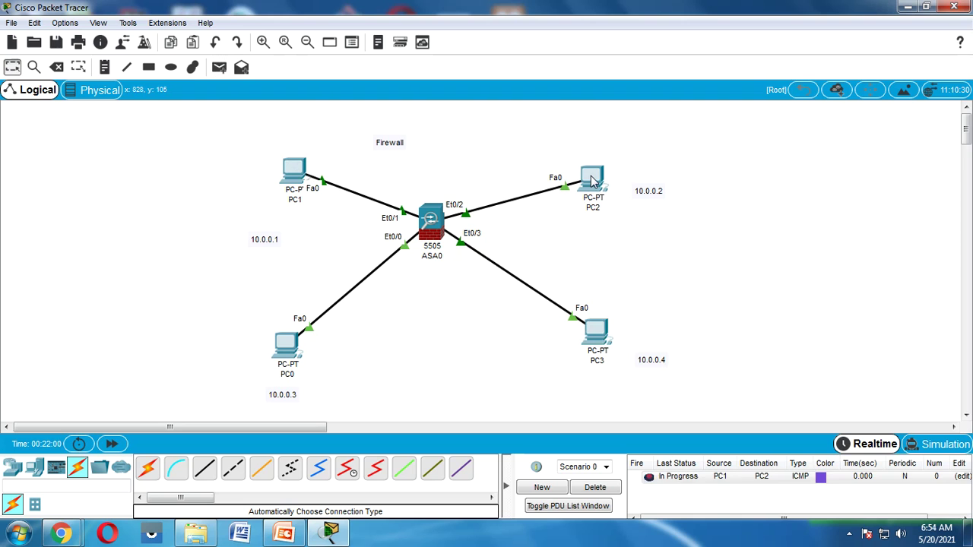
{"action": "left_click", "coordinate": [689, 481]}
{"action": "left_click", "coordinate": [219, 67]}
{"action": "left_click", "coordinate": [295, 170]}
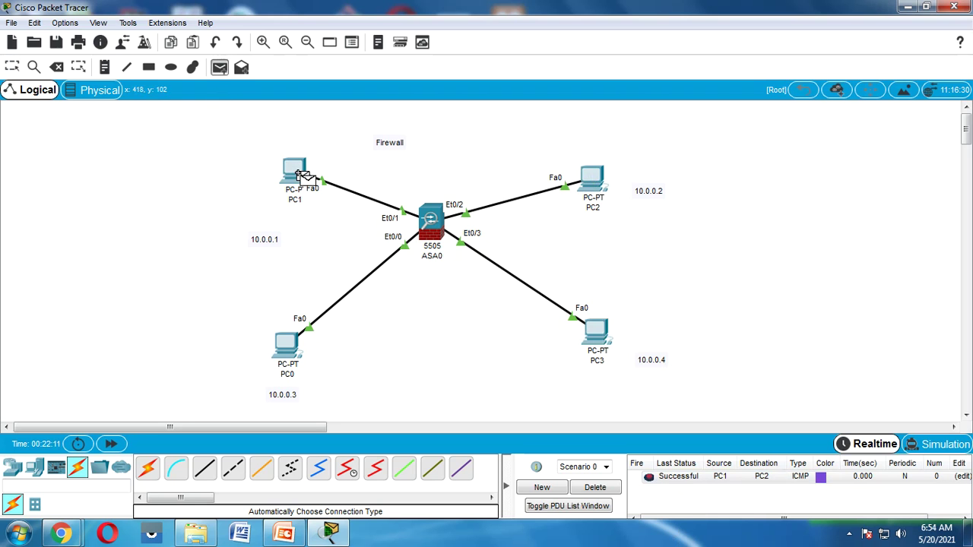
{"action": "left_click", "coordinate": [594, 332]}
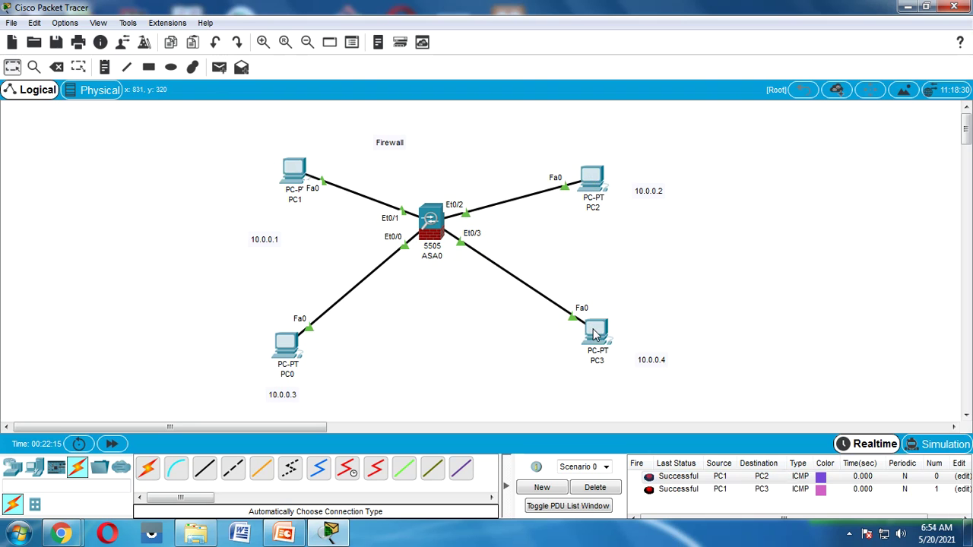
Step: Send a simple PDU from PC0 to PC2 and another from PC0 to PC3, checking their status in the PDU list
{"action": "left_click", "coordinate": [220, 68]}
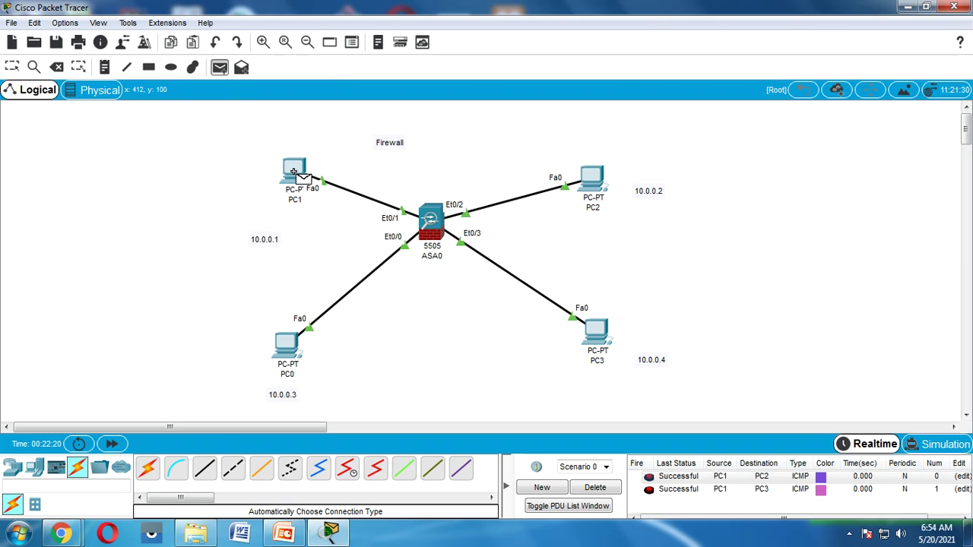
{"action": "left_click", "coordinate": [292, 346]}
{"action": "left_click", "coordinate": [596, 182]}
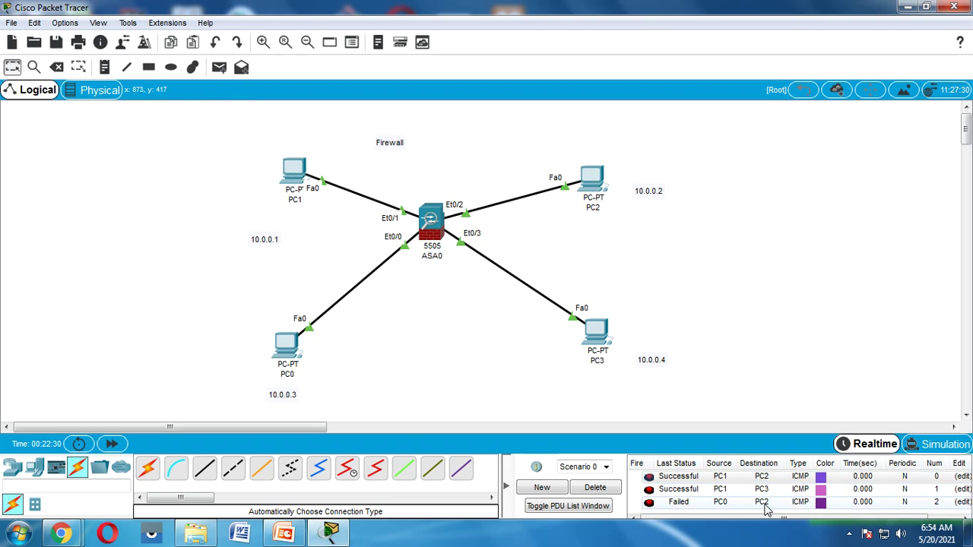
{"action": "left_click", "coordinate": [219, 66]}
{"action": "left_click", "coordinate": [286, 330]}
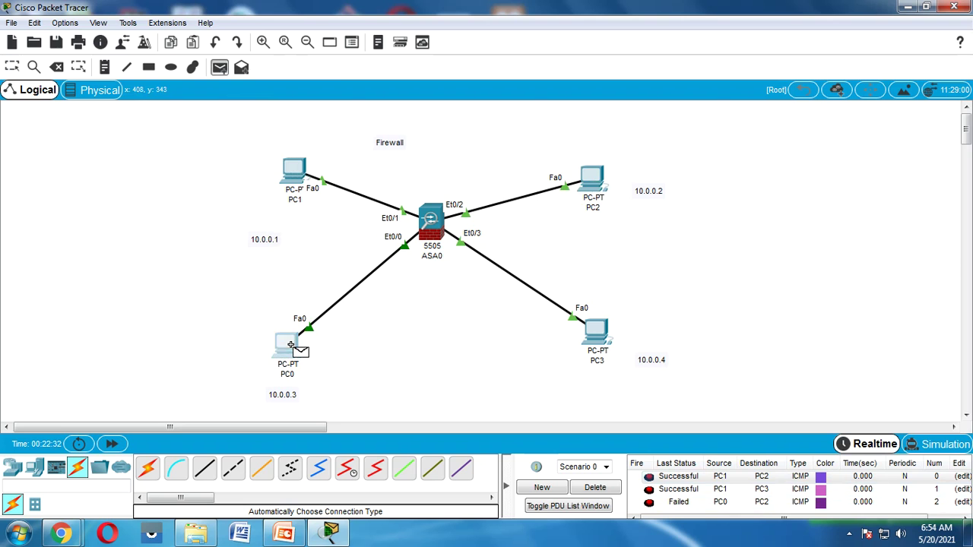
{"action": "left_click", "coordinate": [604, 332]}
{"action": "scroll", "coordinate": [700, 508], "scroll_direction": "down", "scroll_amount": 1}
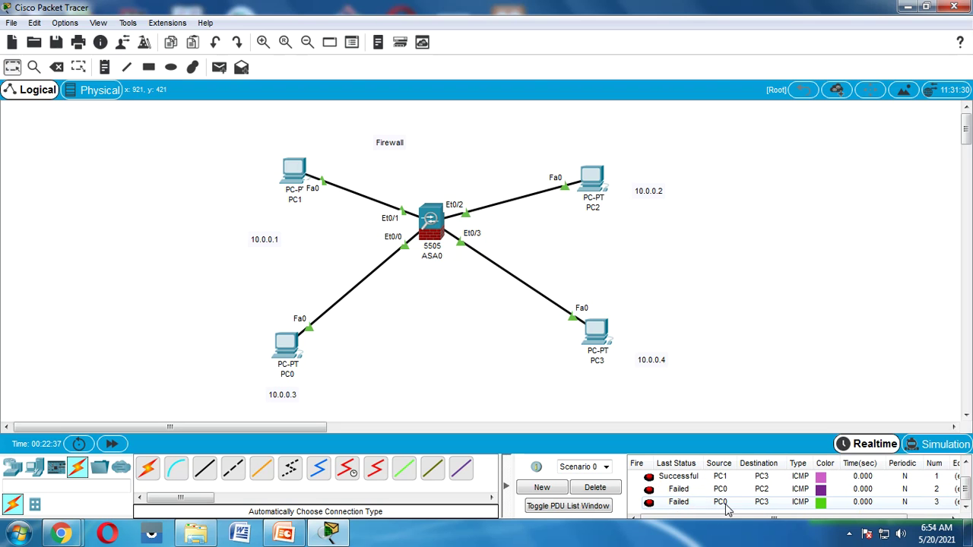
Step: Send a simple PDU from PC1 to PC0
{"action": "left_click", "coordinate": [219, 67]}
{"action": "left_click", "coordinate": [289, 171]}
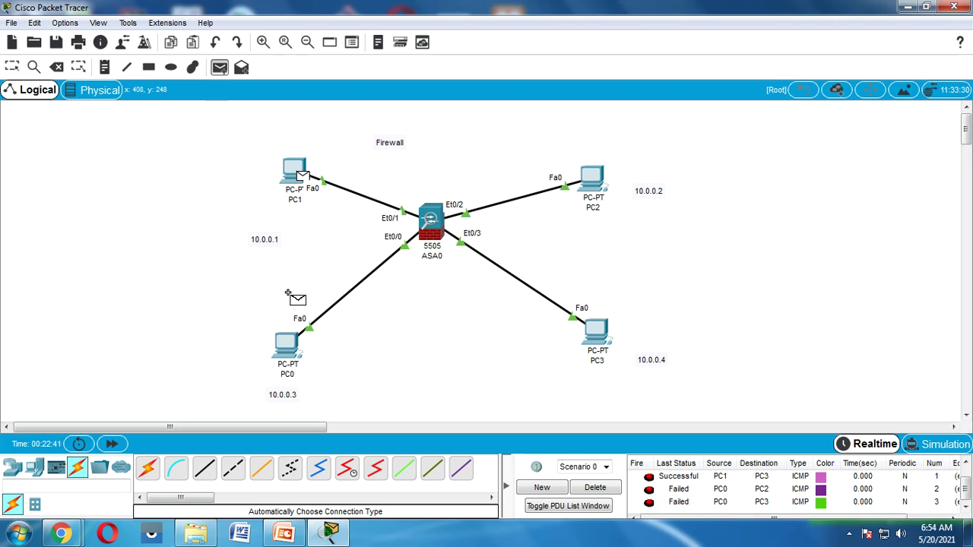
{"action": "left_click", "coordinate": [287, 346]}
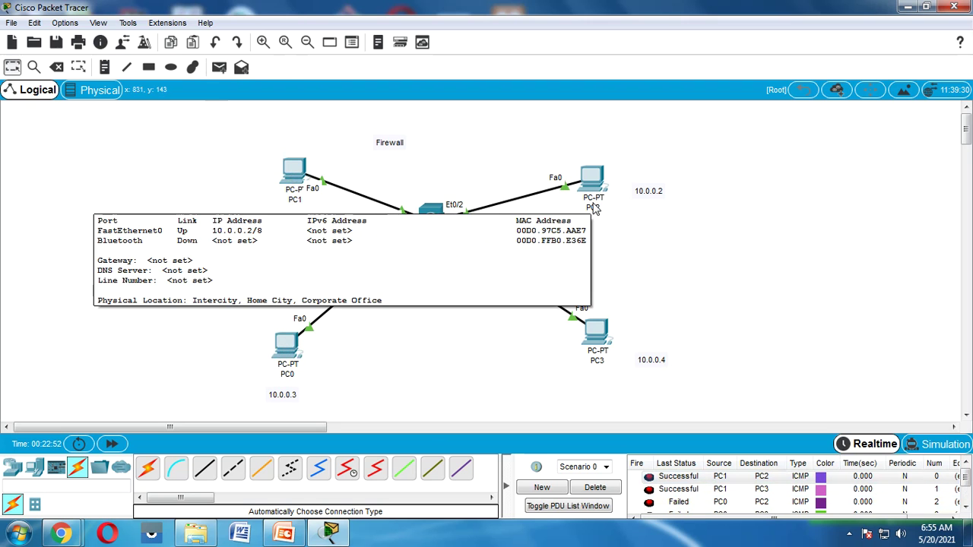
{"action": "left_click", "coordinate": [150, 68]}
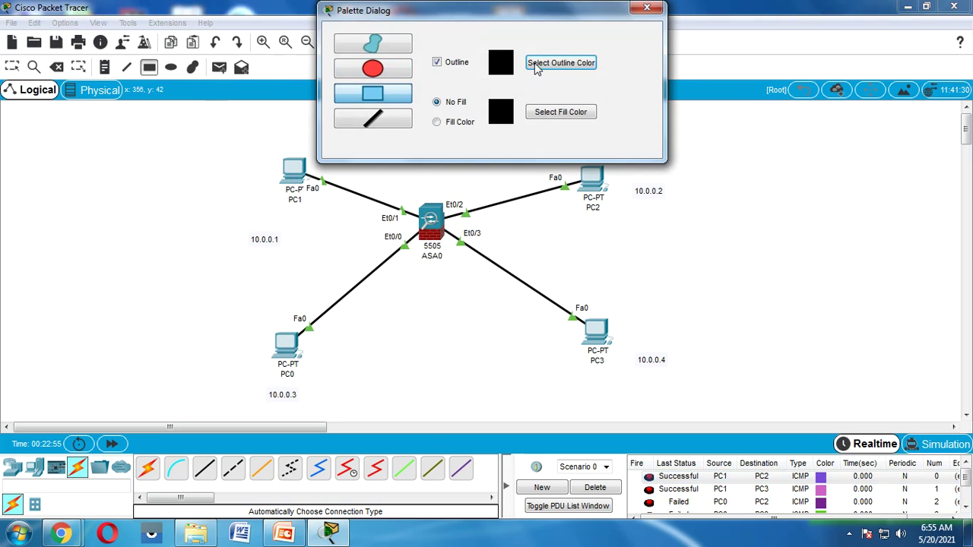
{"action": "left_click_drag", "start_coordinate": [214, 119], "coordinate": [434, 236]}
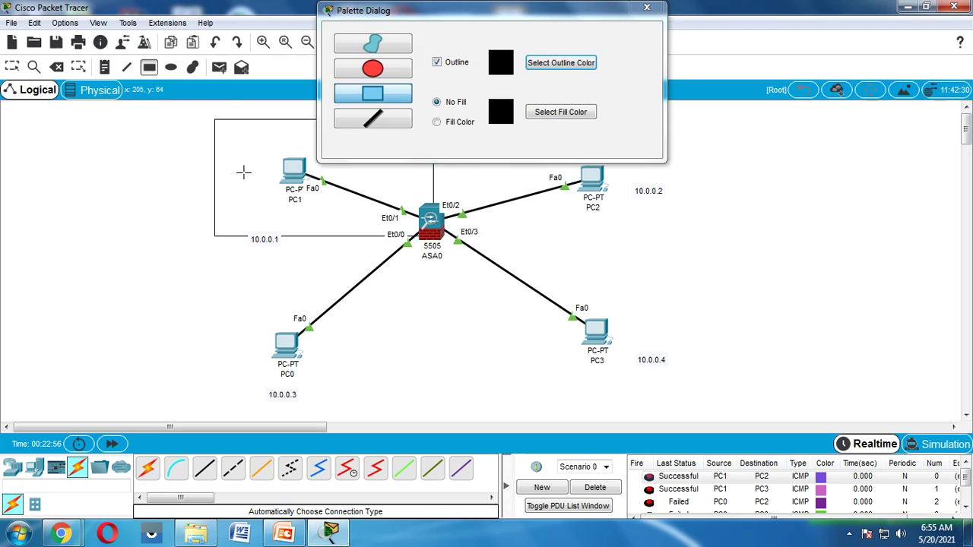
{"action": "key", "text": "Delete"}
{"action": "left_click", "coordinate": [214, 135]}
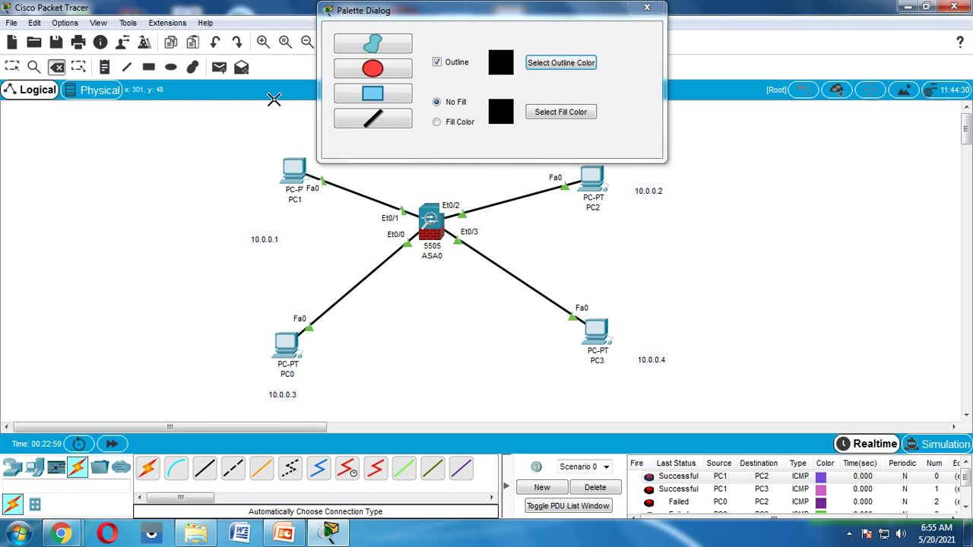
{"action": "left_click_drag", "start_coordinate": [416, 15], "coordinate": [777, 152]}
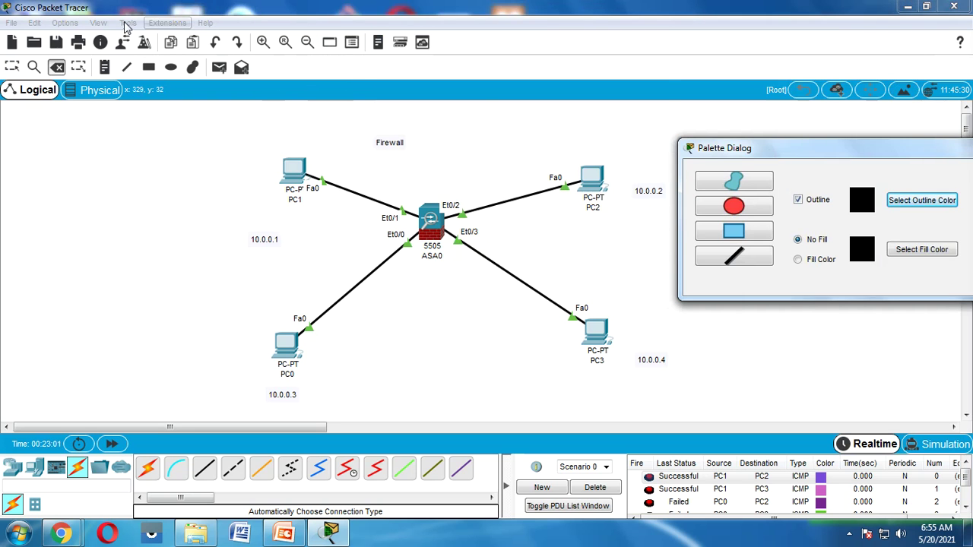
Step: Draw one unfilled, black-outlined rectangle around PC1 and PC2 and another around PC0 and PC3, and close the drawing palette
{"action": "left_click", "coordinate": [149, 69]}
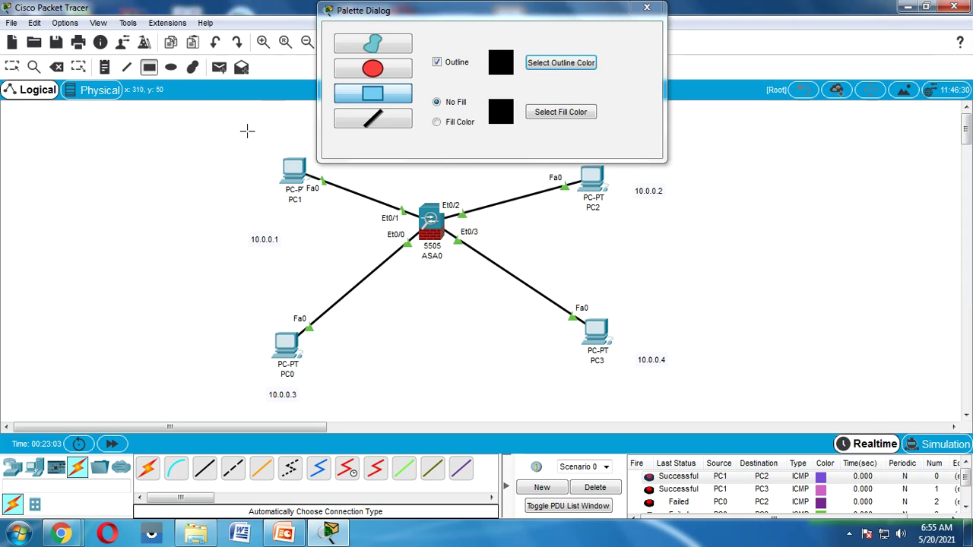
{"action": "left_click_drag", "start_coordinate": [209, 127], "coordinate": [690, 227]}
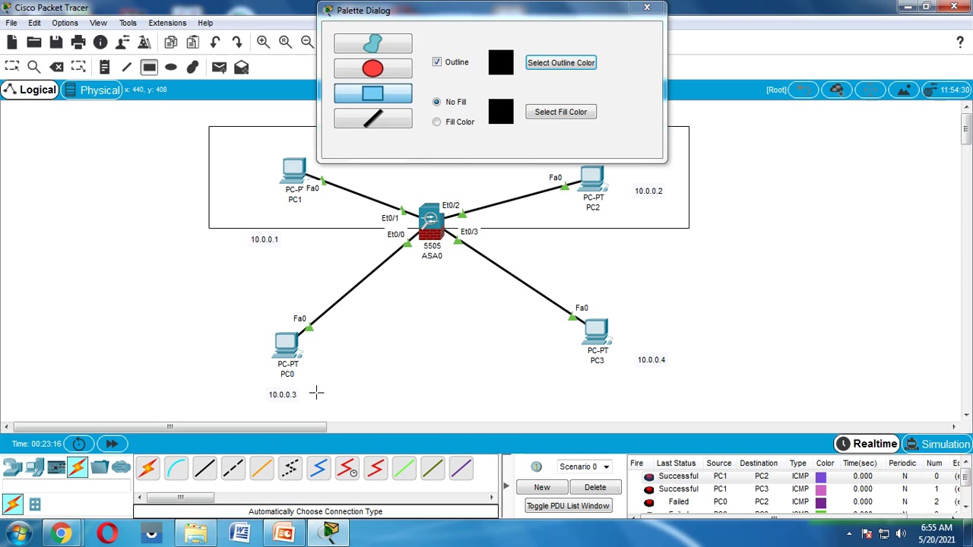
{"action": "scroll", "coordinate": [740, 492], "scroll_direction": "down", "scroll_amount": 2}
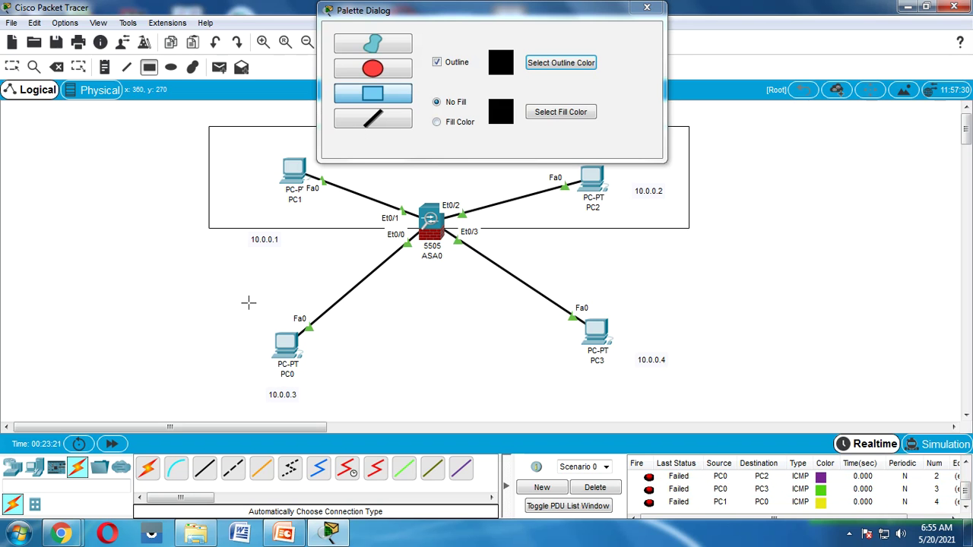
{"action": "left_click_drag", "start_coordinate": [196, 304], "coordinate": [747, 396]}
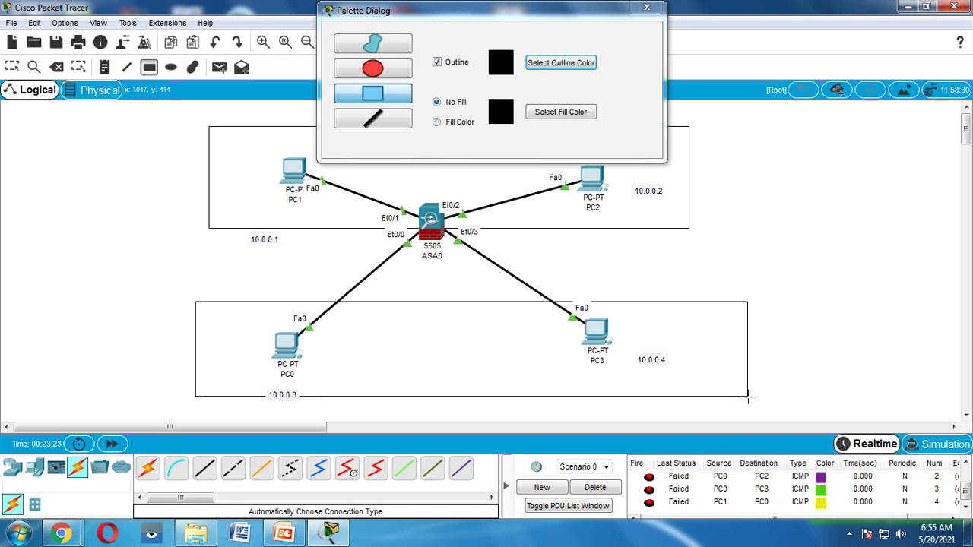
{"action": "left_click", "coordinate": [647, 7]}
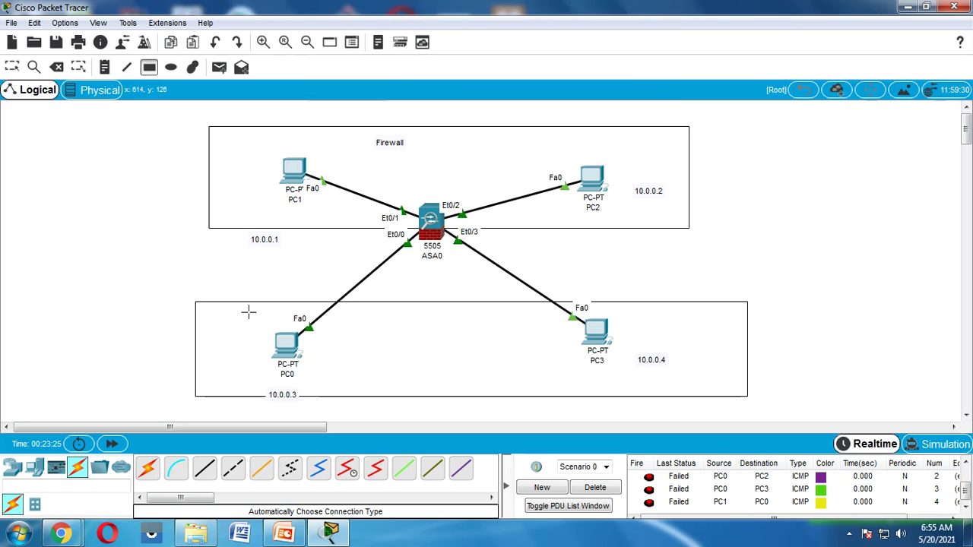
Step: Move the 10.0.0.1 label under PC1 and the 10.0.0.3 label beside PC0 inside their rectangles, and delete the current PDU scenario
{"action": "key", "text": "Escape"}
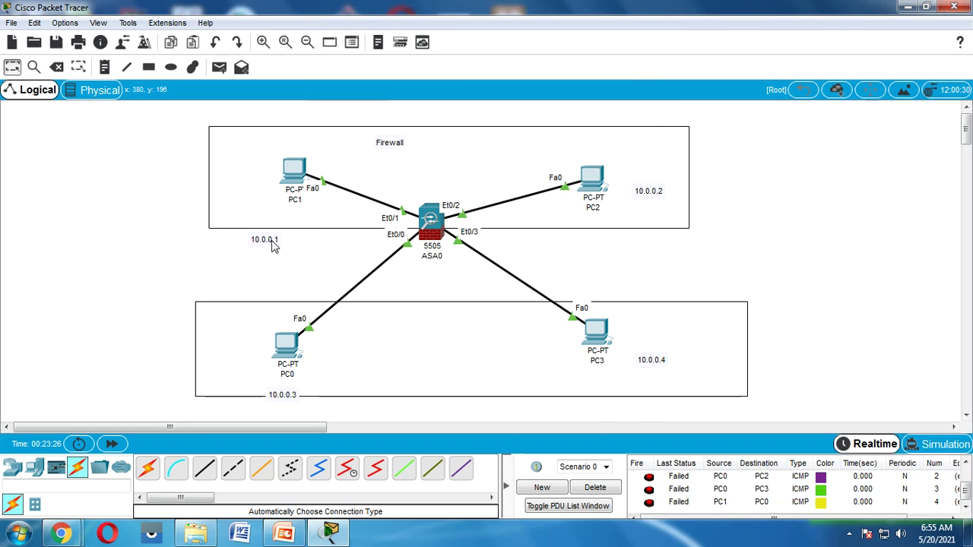
{"action": "left_click_drag", "start_coordinate": [273, 241], "coordinate": [292, 210]}
{"action": "left_click_drag", "start_coordinate": [281, 395], "coordinate": [322, 386]}
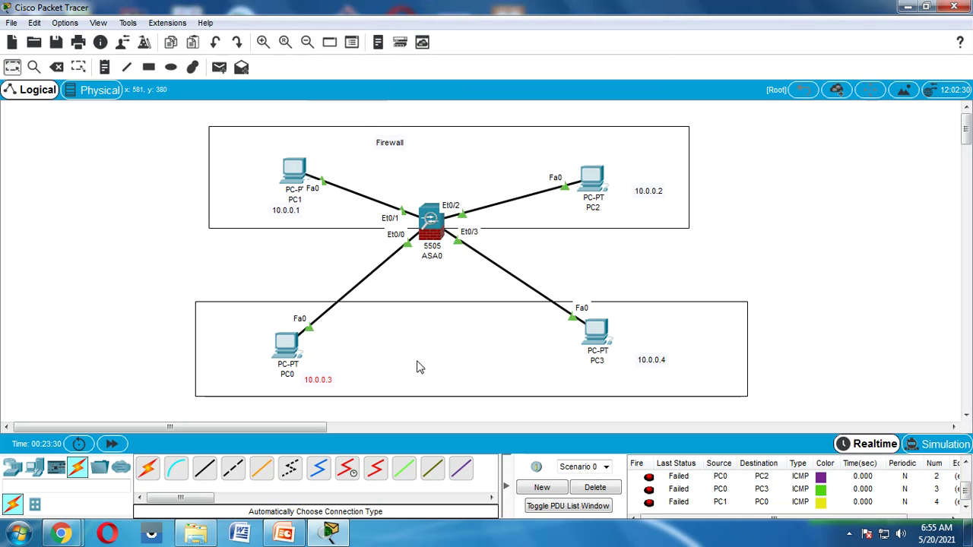
{"action": "left_click", "coordinate": [189, 252]}
{"action": "left_click", "coordinate": [596, 488]}
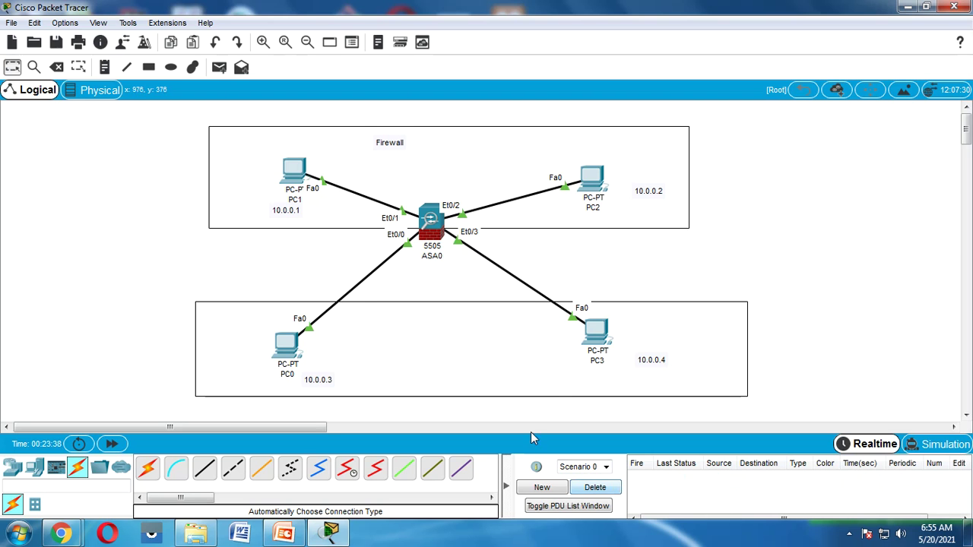
Step: Examine the ASA0 firewall's port summary and the VLAN assignment of its Ethernet0/0 interface
{"action": "mouse_move", "coordinate": [437, 249]}
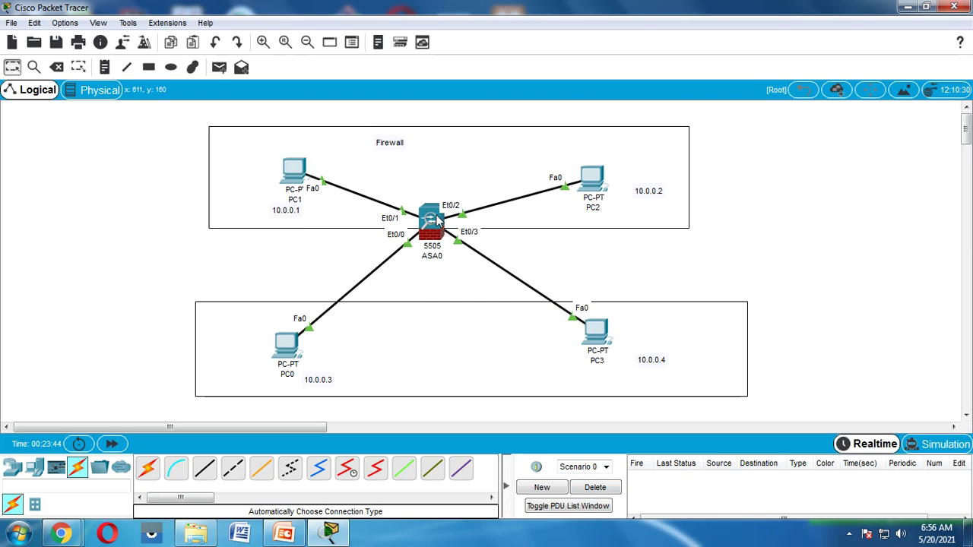
{"action": "mouse_move", "coordinate": [438, 222]}
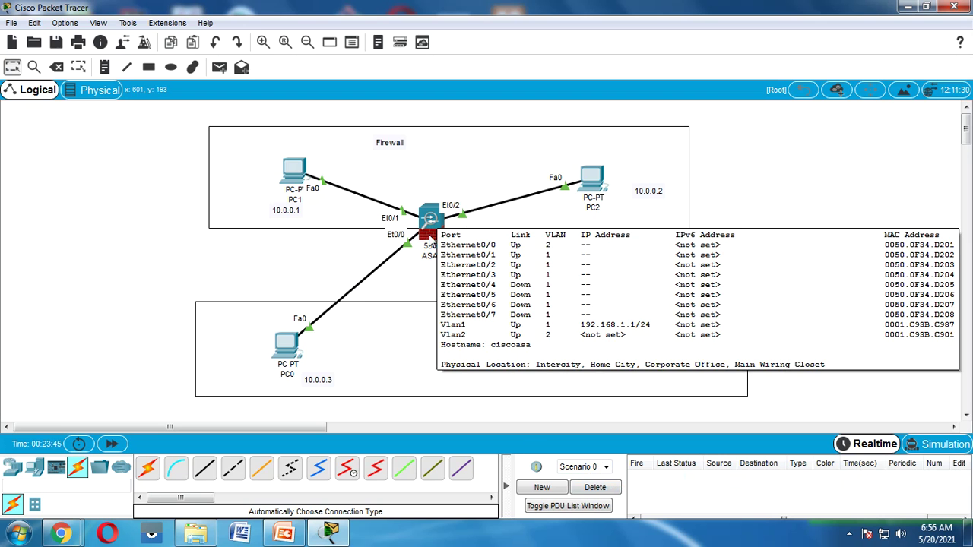
{"action": "left_click", "coordinate": [429, 221]}
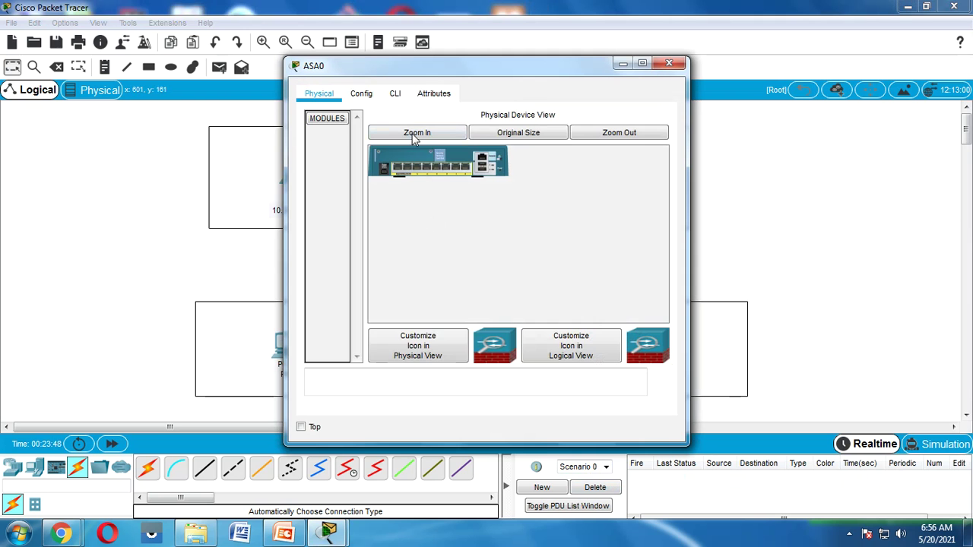
{"action": "left_click", "coordinate": [361, 94]}
{"action": "left_click_drag", "start_coordinate": [422, 70], "coordinate": [719, 70]}
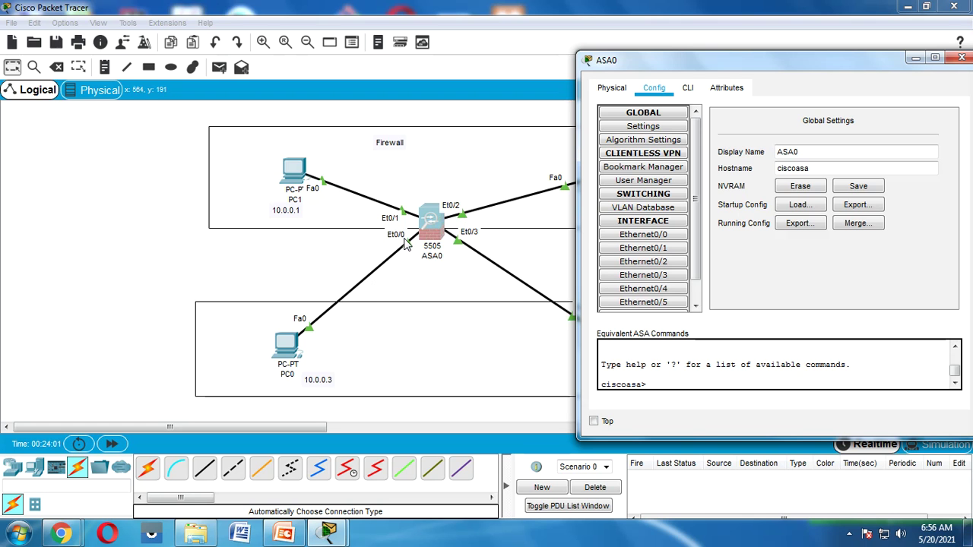
{"action": "left_click", "coordinate": [639, 236]}
{"action": "left_click_drag", "start_coordinate": [825, 66], "coordinate": [745, 70]}
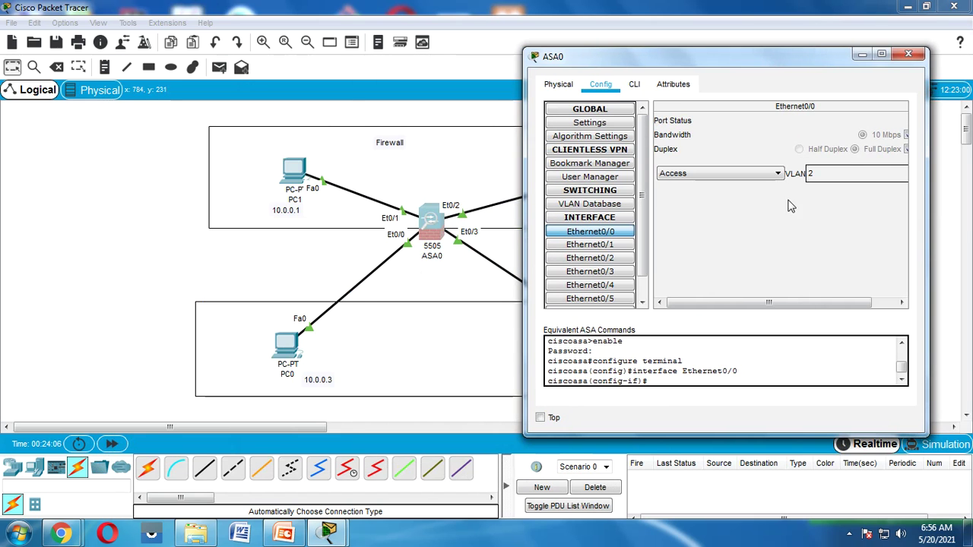
{"action": "left_click_drag", "start_coordinate": [927, 188], "coordinate": [950, 198]}
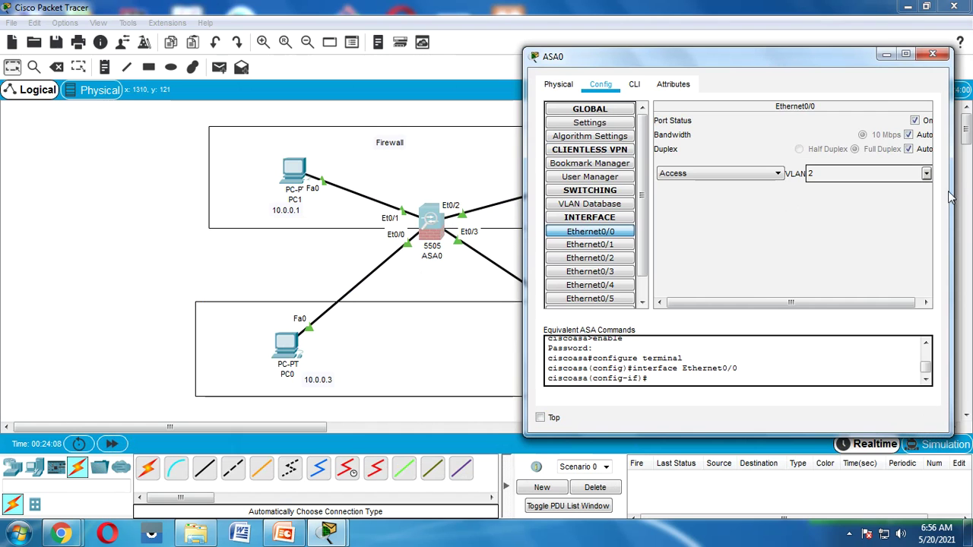
{"action": "left_click_drag", "start_coordinate": [522, 183], "coordinate": [460, 183]}
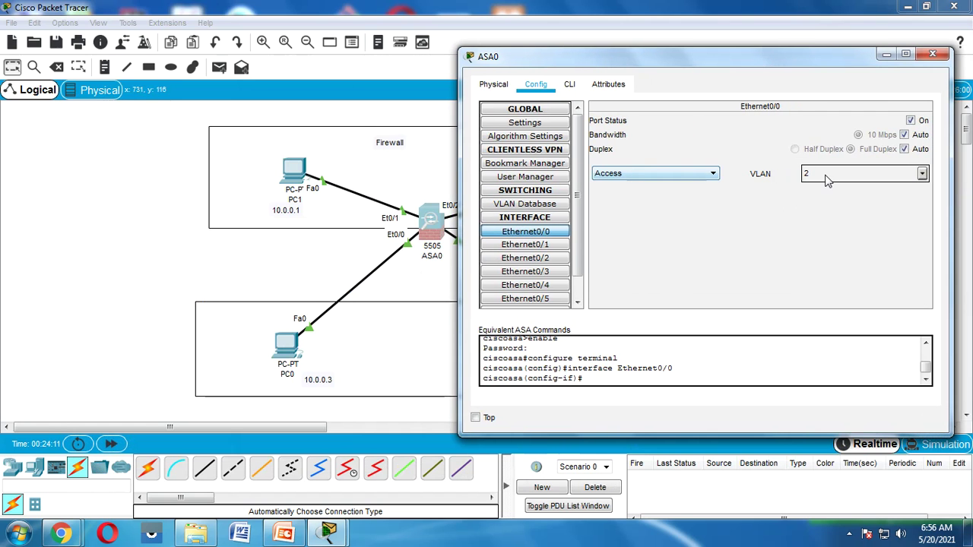
{"action": "left_click", "coordinate": [920, 174]}
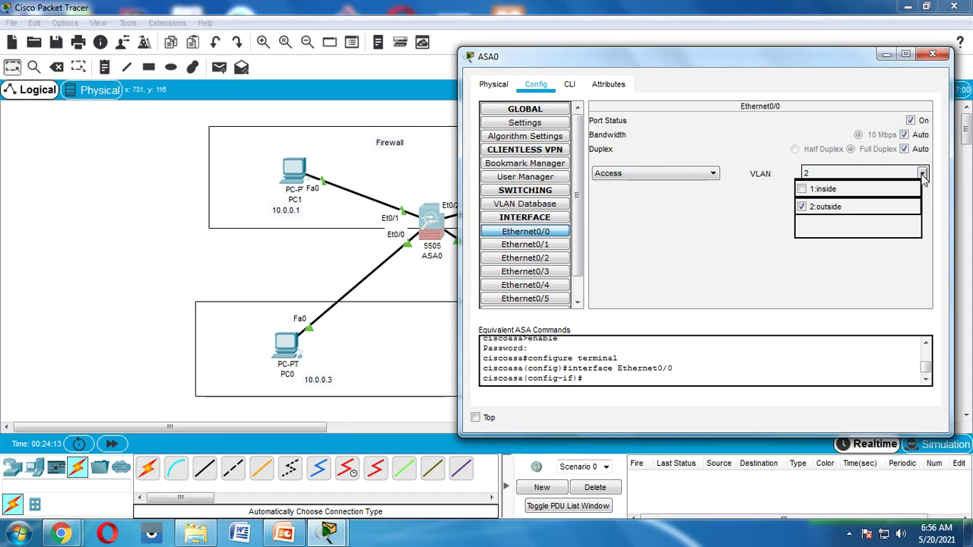
Step: Add a note reading "Vlan -2(outside)" beside PC0, copy its text, and position it within the lower rectangle
{"action": "left_click", "coordinate": [126, 69]}
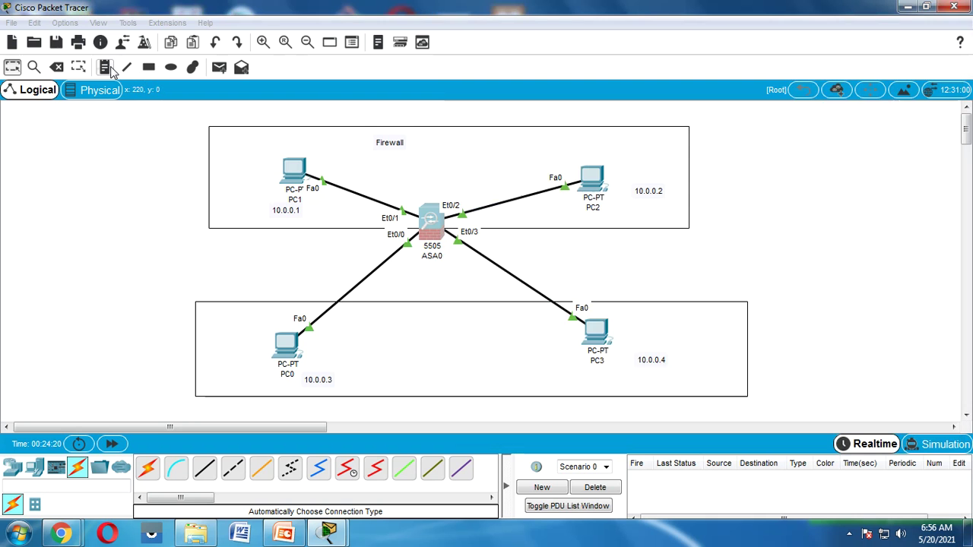
{"action": "left_click", "coordinate": [221, 343]}
{"action": "type", "text": "Vlan -2(outside"}
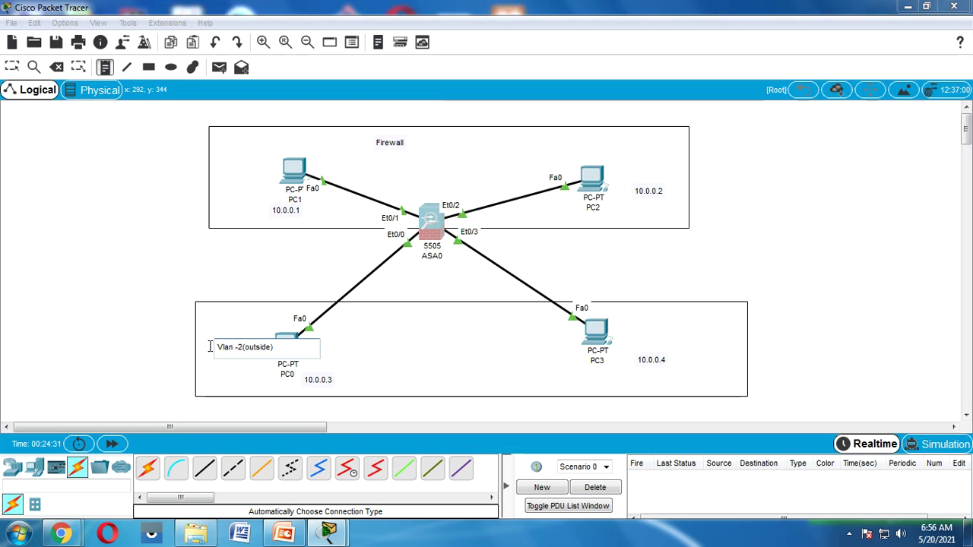
{"action": "key", "text": "ctrl+a"}
{"action": "key", "text": "ctrl+c"}
{"action": "left_click", "coordinate": [194, 274]}
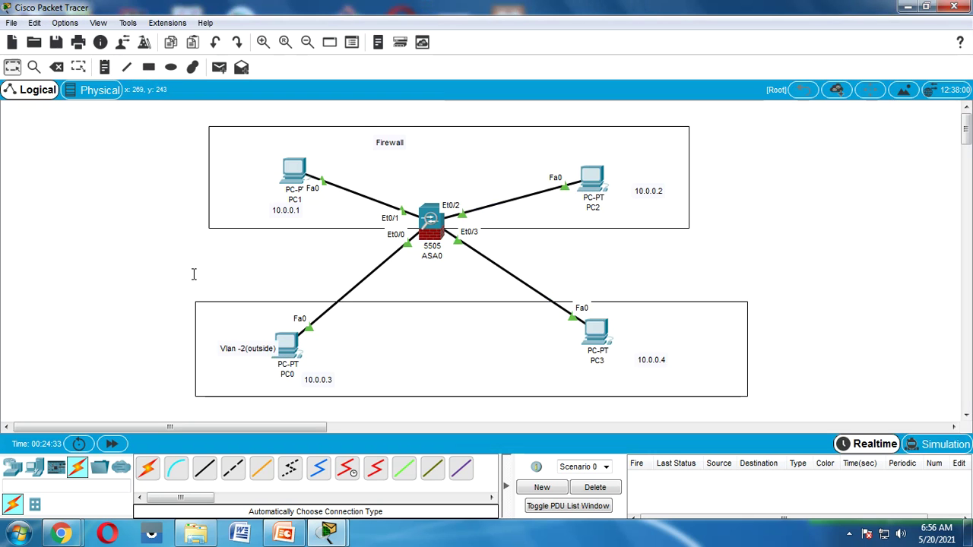
{"action": "left_click_drag", "start_coordinate": [238, 339], "coordinate": [230, 334]}
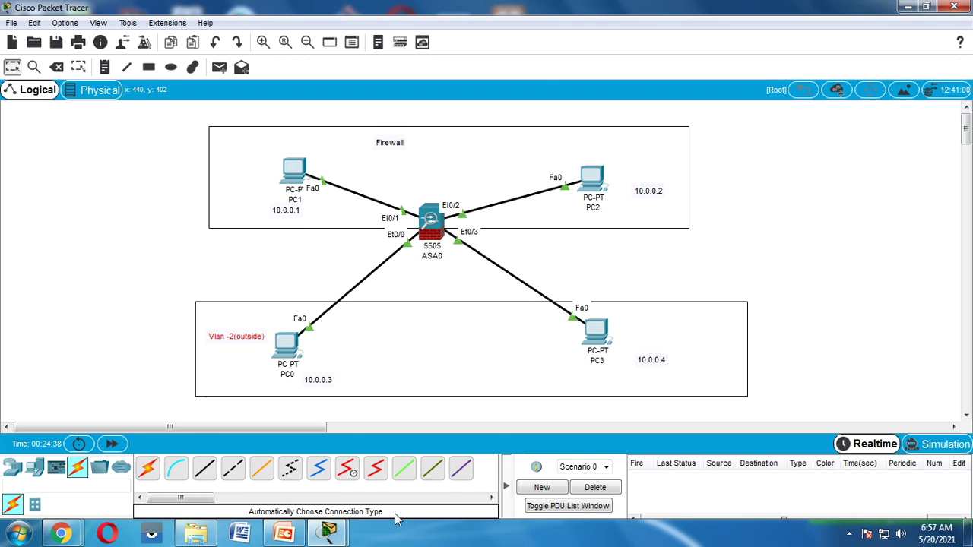
Step: Return to the ASA0 configuration and check which VLAN the Ethernet0/1 interface is assigned to
{"action": "mouse_move", "coordinate": [328, 532]}
{"action": "left_click", "coordinate": [446, 480]}
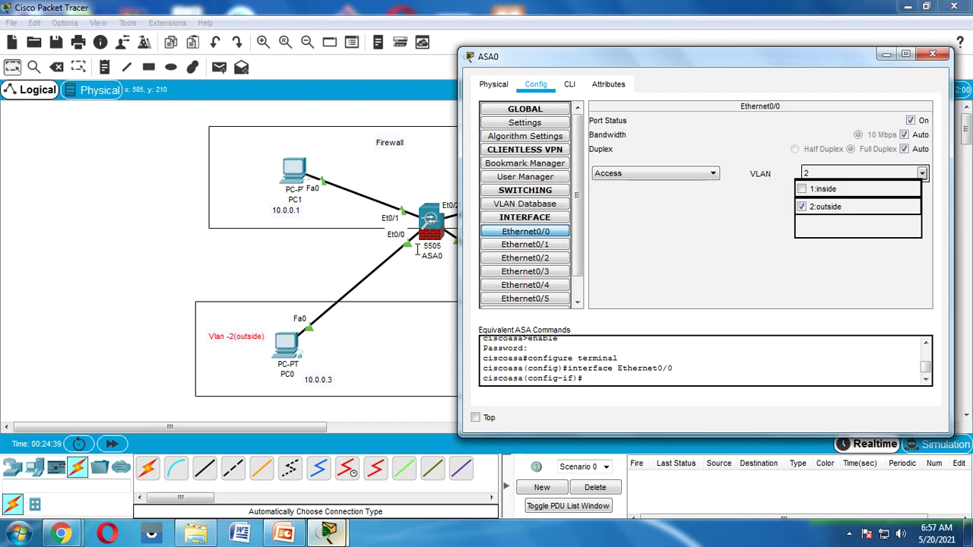
{"action": "left_click", "coordinate": [534, 246]}
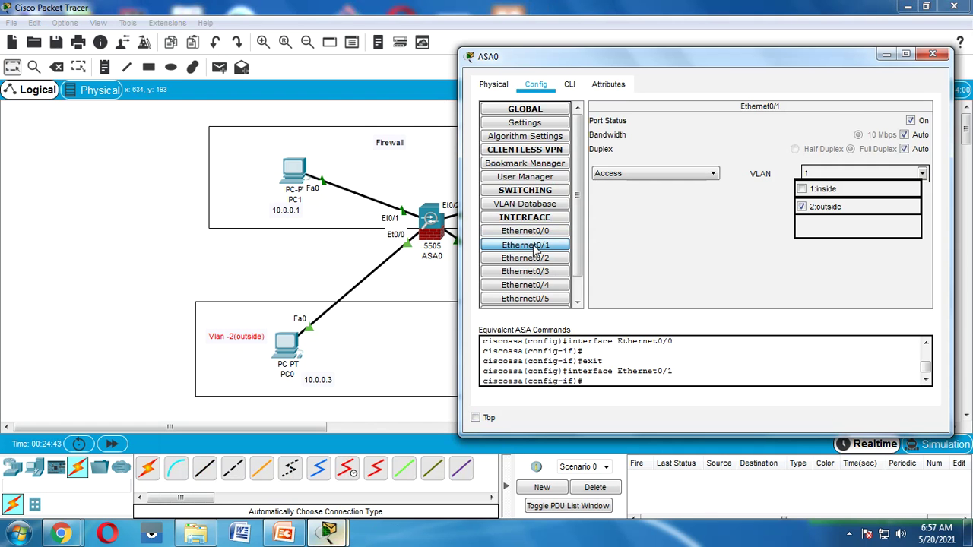
{"action": "left_click", "coordinate": [714, 260]}
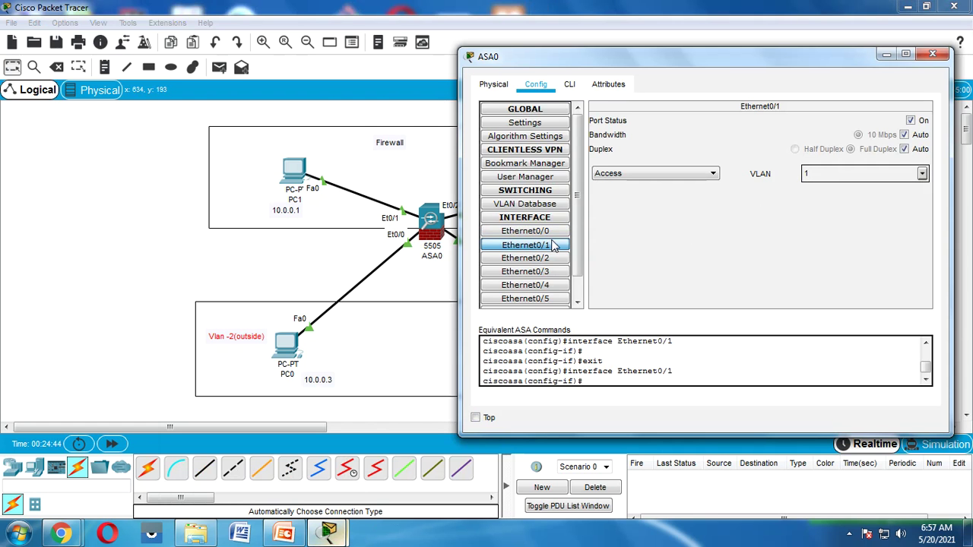
{"action": "left_click", "coordinate": [922, 174]}
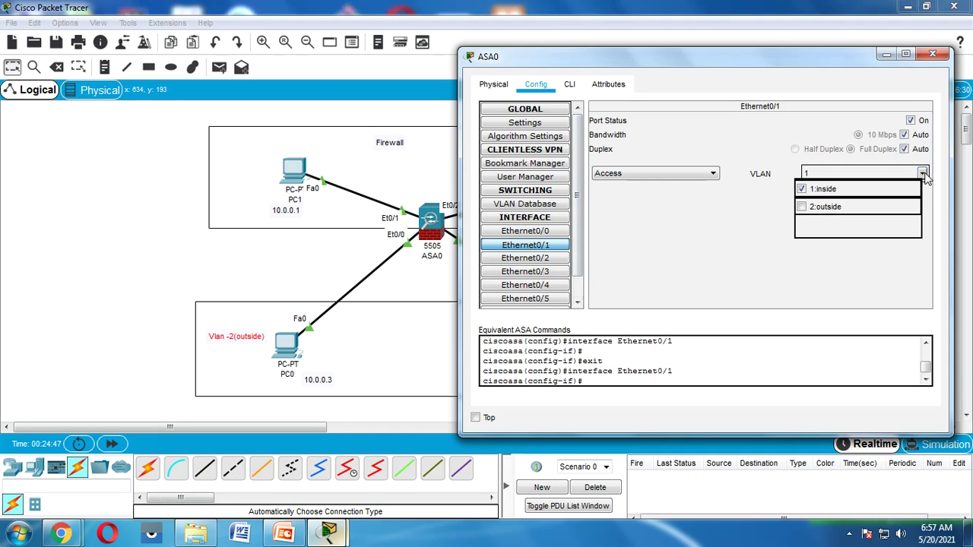
{"action": "left_click", "coordinate": [672, 255]}
Step: Paste the copied VLAN text as a new note in the upper rectangle and change its VLAN number to 1
{"action": "left_click", "coordinate": [256, 176]}
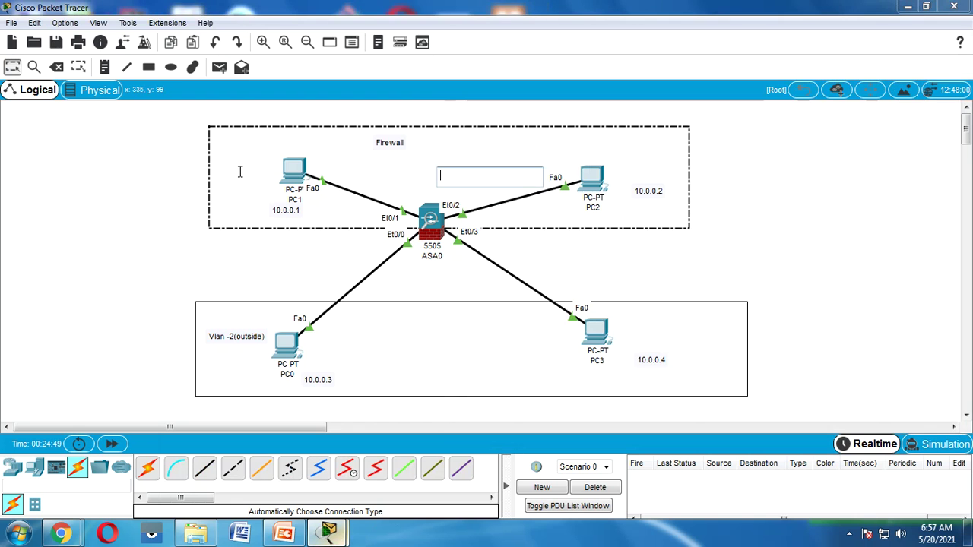
{"action": "key", "text": "ctrl+v"}
{"action": "key", "text": "Left"}
{"action": "key", "text": "Left"}
{"action": "key", "text": "Left"}
{"action": "key", "text": "Left"}
{"action": "key", "text": "Left"}
{"action": "key", "text": "Left"}
{"action": "key", "text": "Left"}
{"action": "key", "text": "Left"}
{"action": "key", "text": "Left"}
{"action": "key", "text": "BackSpace"}
{"action": "type", "text": "1"}
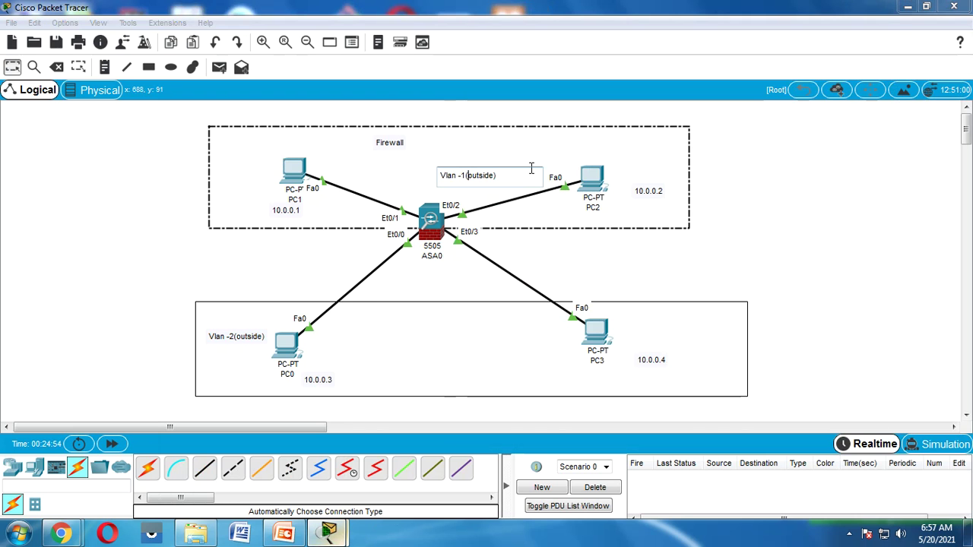
Step: Reword the new note to "Vlan -1(Inside)" and move it beside PC1
{"action": "key", "text": "Delete"}
{"action": "key", "text": "Delete"}
{"action": "key", "text": "Delete"}
{"action": "key", "text": "Delete"}
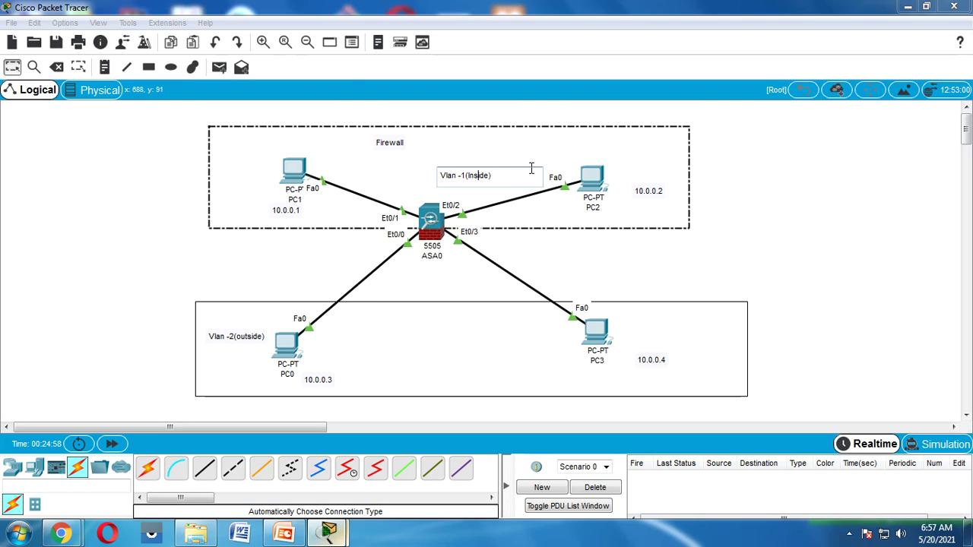
{"action": "key", "text": "Home"}
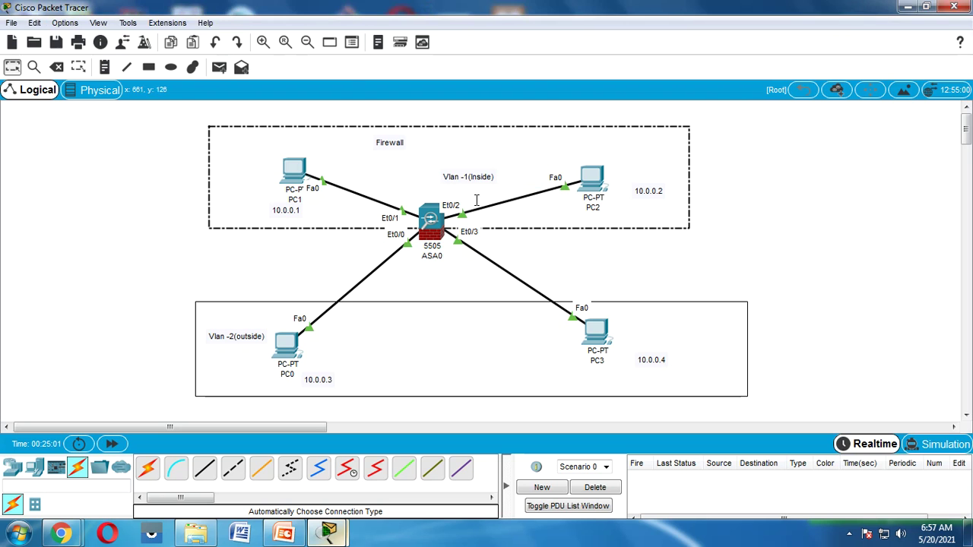
{"action": "left_click", "coordinate": [702, 252]}
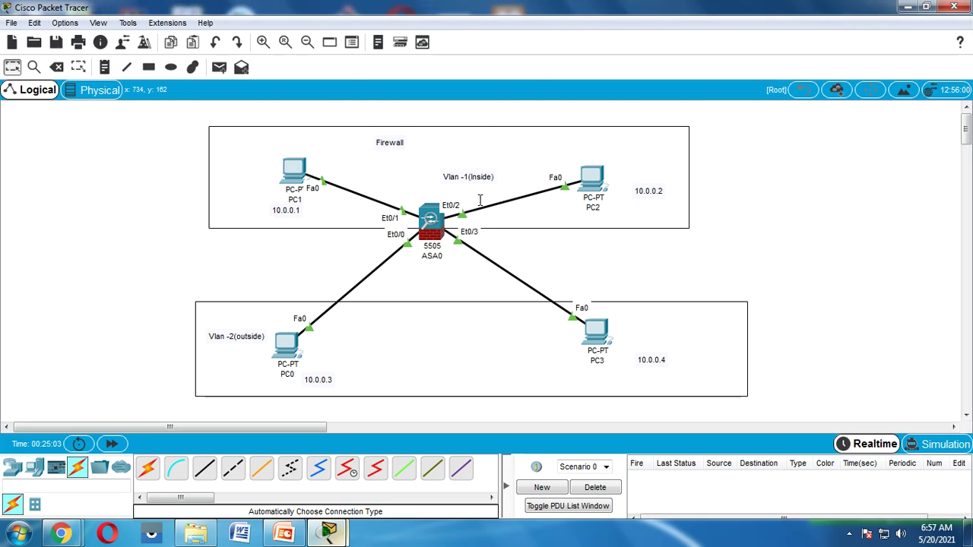
{"action": "left_click_drag", "start_coordinate": [469, 180], "coordinate": [249, 168]}
Step: Check the VLAN assignment of ASA0's Ethernet0/2 interface, and minimize the device window
{"action": "mouse_move", "coordinate": [329, 532]}
{"action": "left_click", "coordinate": [423, 483]}
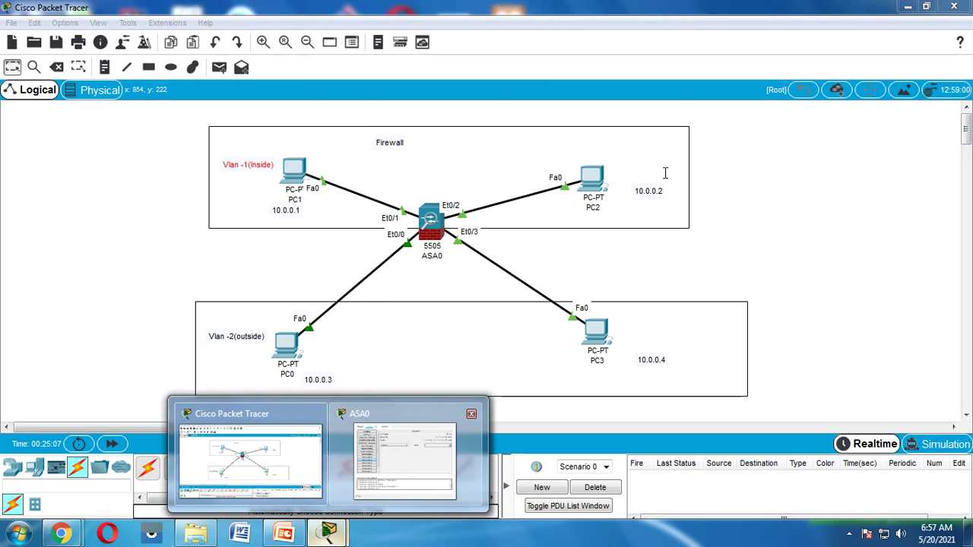
{"action": "left_click_drag", "start_coordinate": [550, 63], "coordinate": [620, 64]}
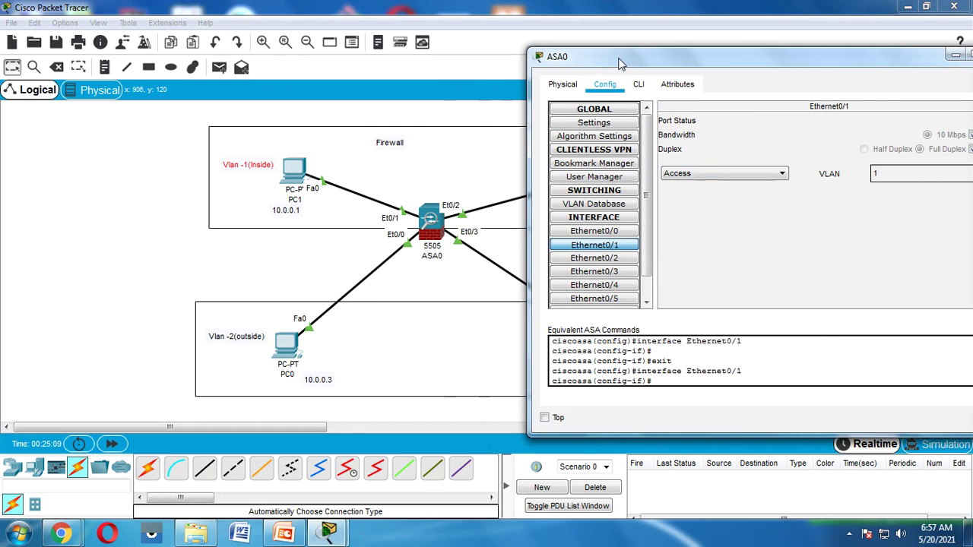
{"action": "left_click", "coordinate": [590, 260]}
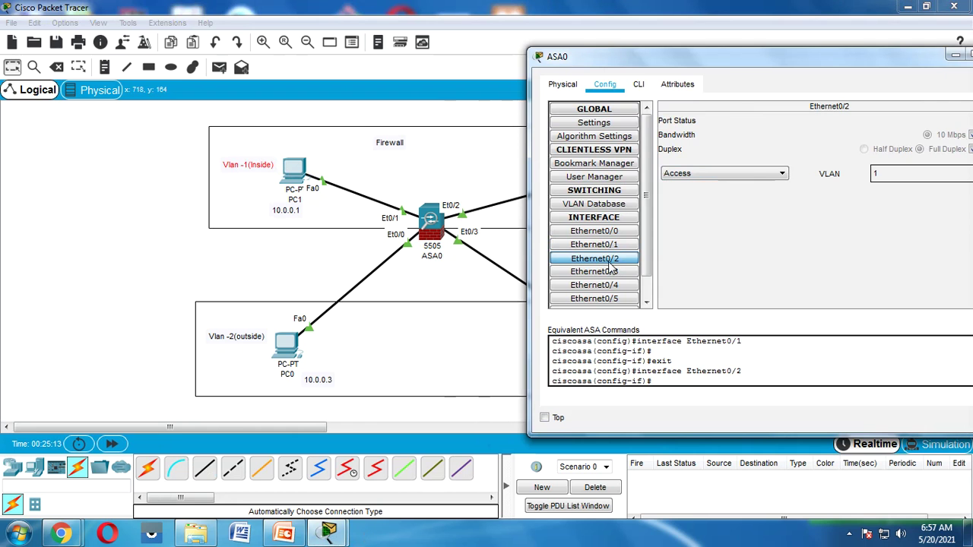
{"action": "left_click", "coordinate": [615, 245]}
{"action": "left_click", "coordinate": [618, 260]}
{"action": "left_click_drag", "start_coordinate": [814, 59], "coordinate": [657, 76]}
{"action": "left_click", "coordinate": [835, 193]}
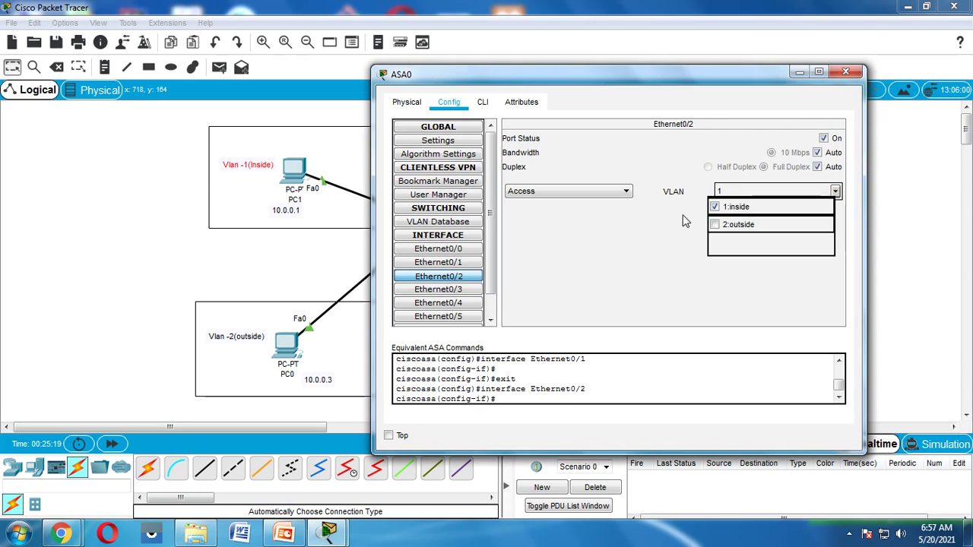
{"action": "left_click", "coordinate": [800, 78]}
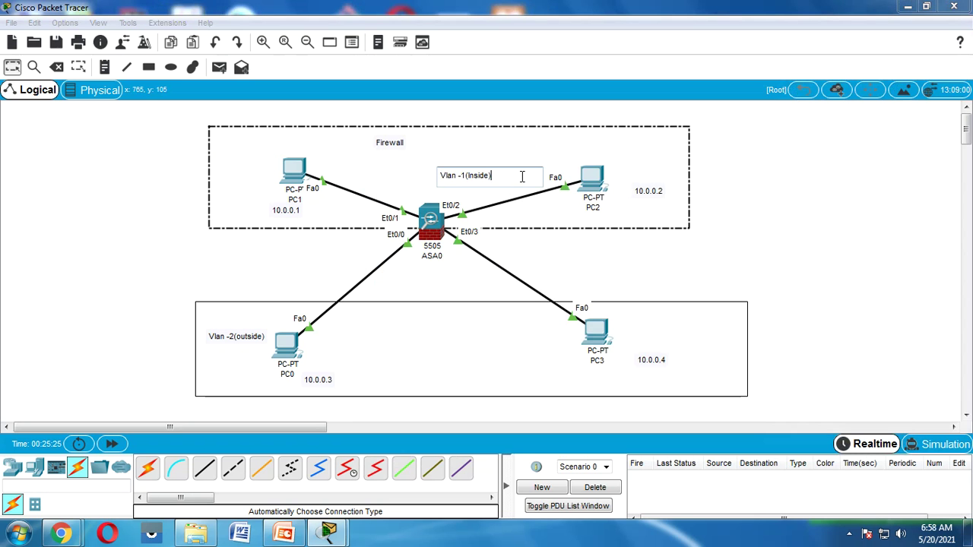
{"action": "key", "text": "ctrl+a"}
{"action": "left_click", "coordinate": [745, 180]}
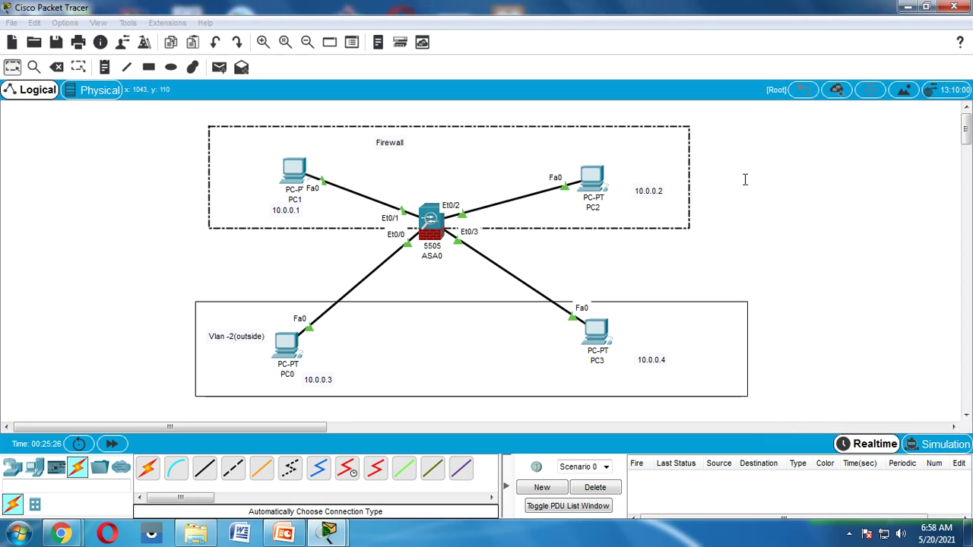
{"action": "left_click_drag", "start_coordinate": [456, 177], "coordinate": [262, 165]}
{"action": "double_click", "coordinate": [259, 164]}
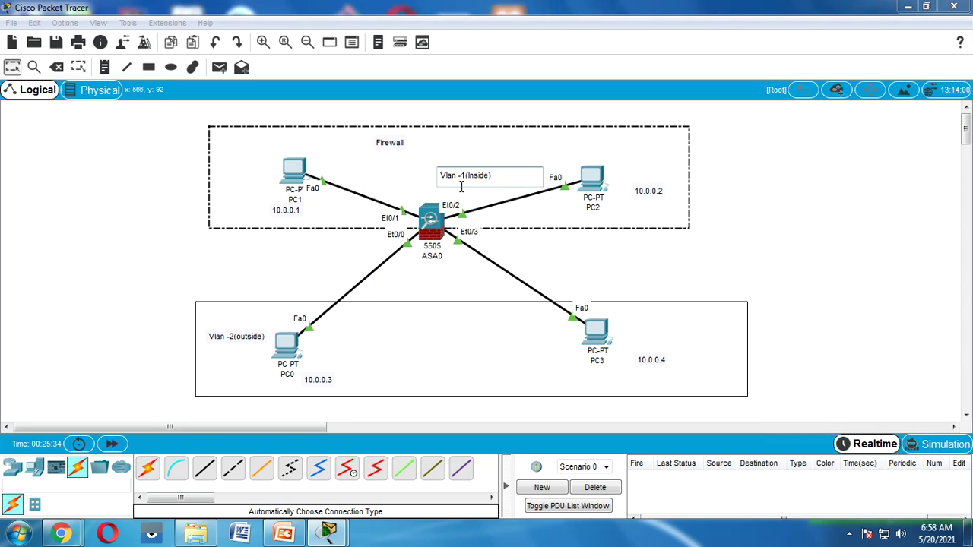
{"action": "left_click", "coordinate": [751, 202]}
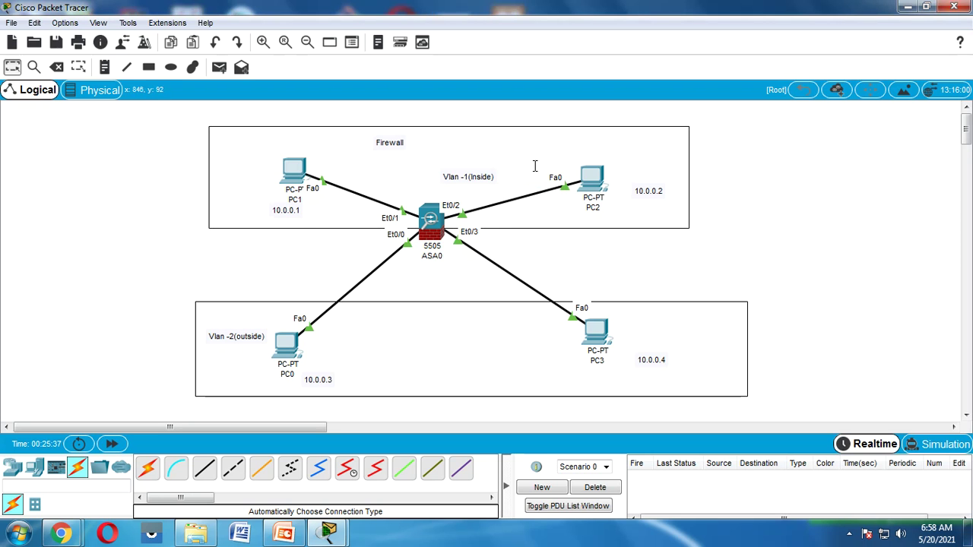
Step: Add a note reading "Vlan-1 (inside)" beside PC2 and move the "Vlan -1(Inside)" note to the upper rectangle's edge near PC1
{"action": "left_click", "coordinate": [104, 68]}
{"action": "left_click", "coordinate": [622, 161]}
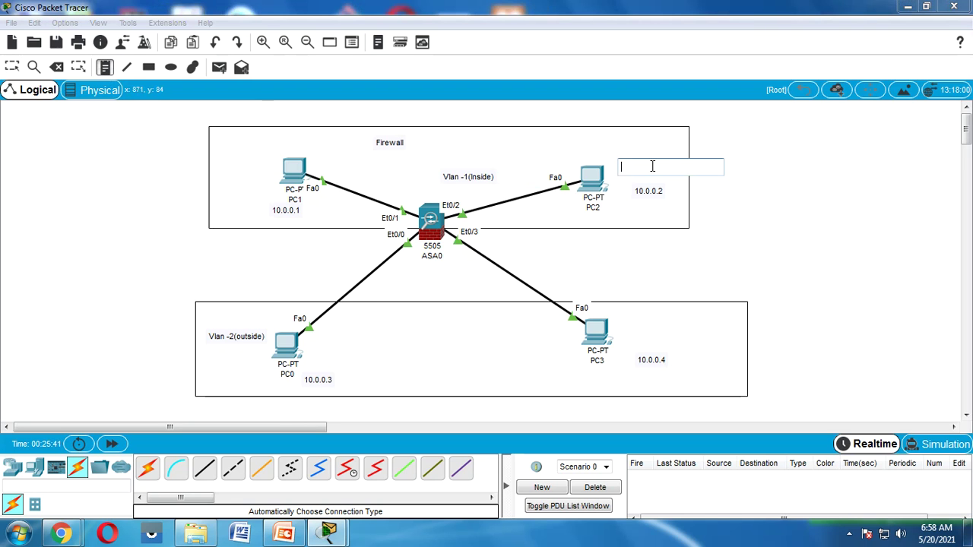
{"action": "type", "text": "Vlan-1 (inside"}
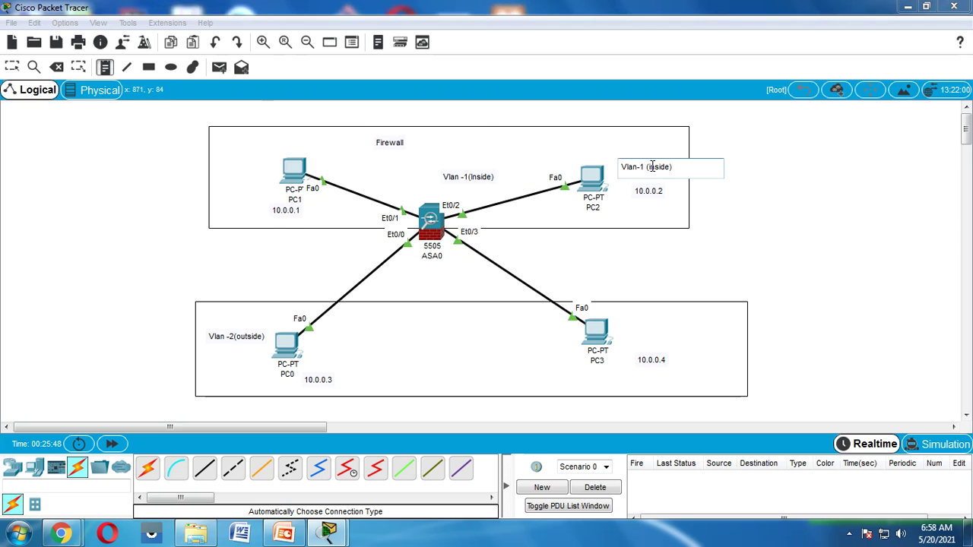
{"action": "left_click", "coordinate": [721, 264]}
{"action": "left_click_drag", "start_coordinate": [463, 178], "coordinate": [203, 150]}
{"action": "left_click", "coordinate": [459, 277]}
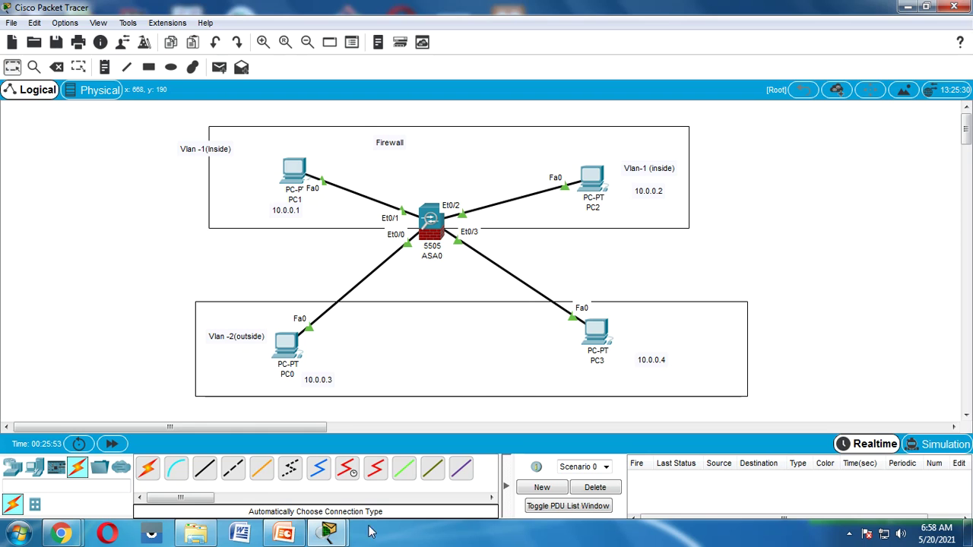
Step: Check the VLAN assignment of ASA0's Ethernet0/3 interface in its configuration window, and close the window
{"action": "mouse_move", "coordinate": [331, 536]}
{"action": "left_click", "coordinate": [399, 485]}
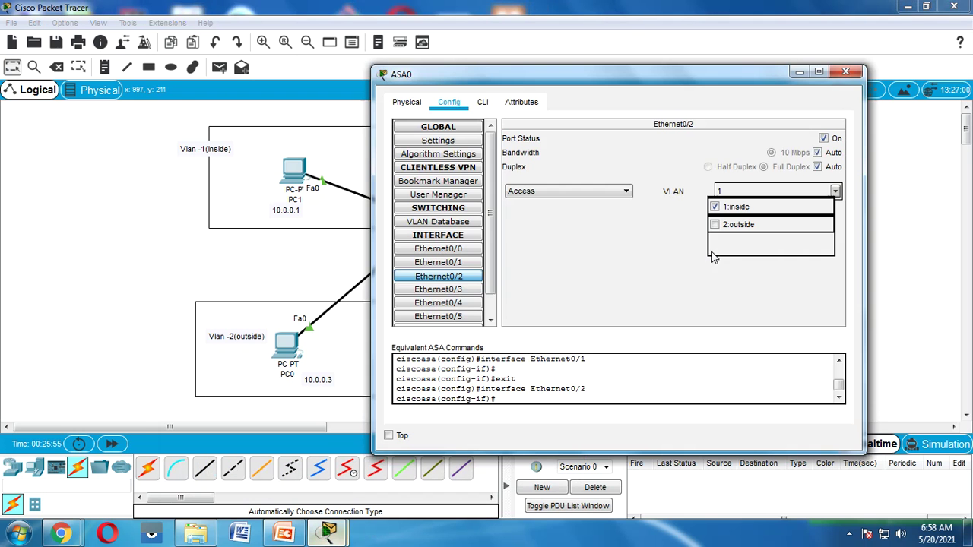
{"action": "left_click", "coordinate": [445, 293]}
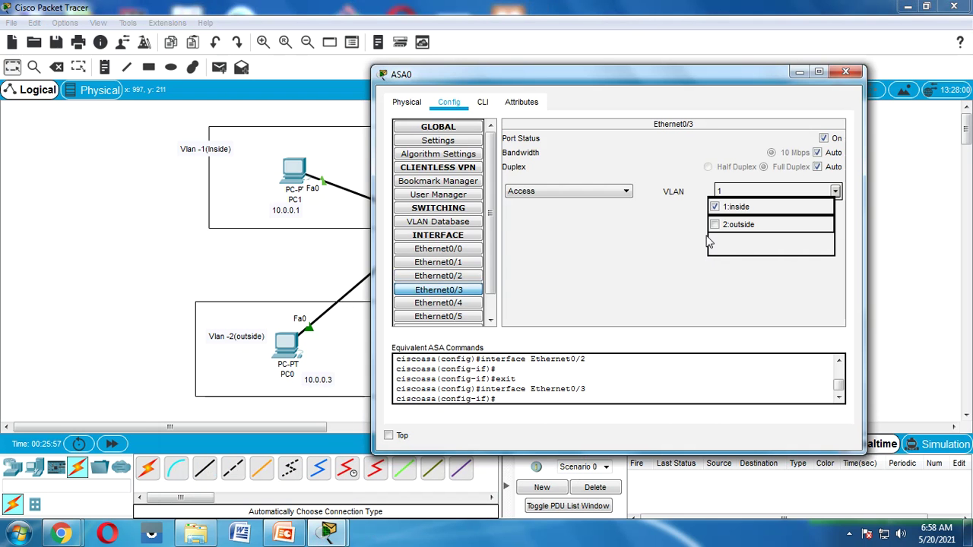
{"action": "left_click", "coordinate": [466, 295]}
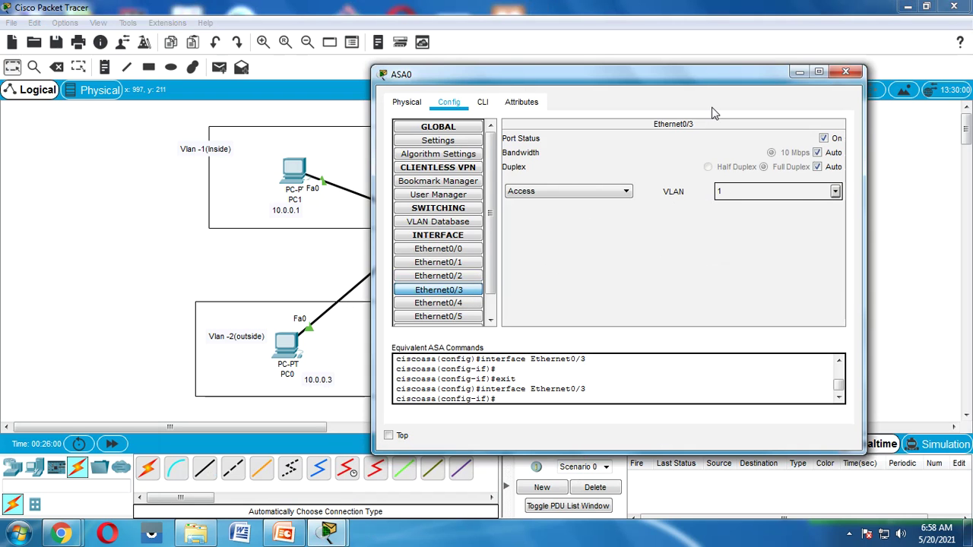
{"action": "left_click", "coordinate": [836, 192]}
{"action": "left_click", "coordinate": [845, 72]}
Step: Add a note reading "Vlan-1 (inside)" beside PC3 and move the "Vlan -1(Inside)" note near PC1 fully inside the upper rectangle
{"action": "double_click", "coordinate": [659, 327]}
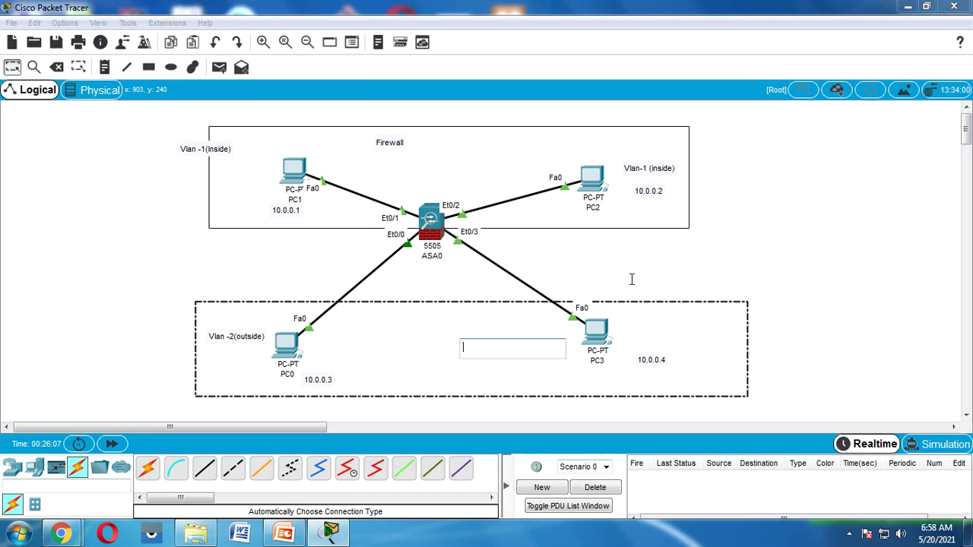
{"action": "left_click", "coordinate": [573, 256]}
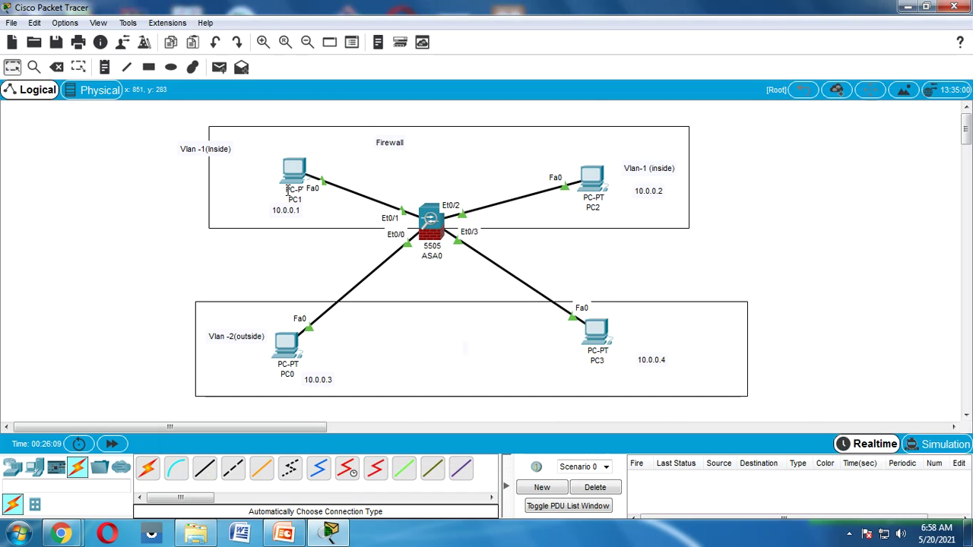
{"action": "left_click", "coordinate": [104, 67]}
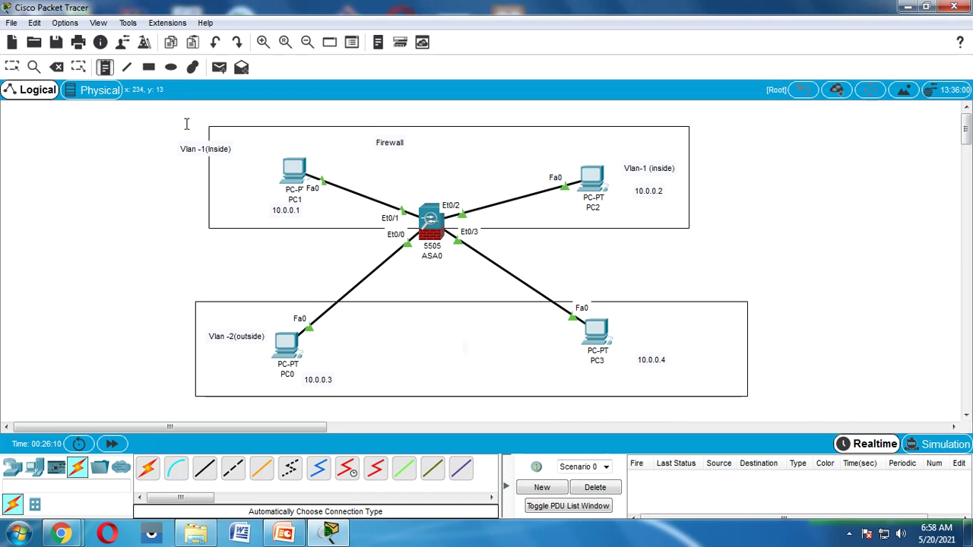
{"action": "left_click", "coordinate": [643, 318]}
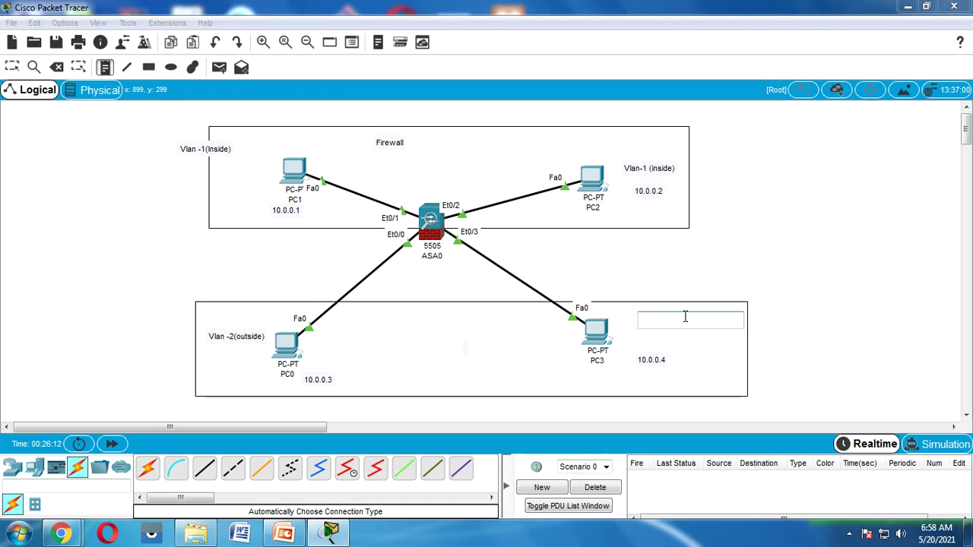
{"action": "type", "text": "Vlan-1 (inside"}
{"action": "left_click", "coordinate": [732, 286]}
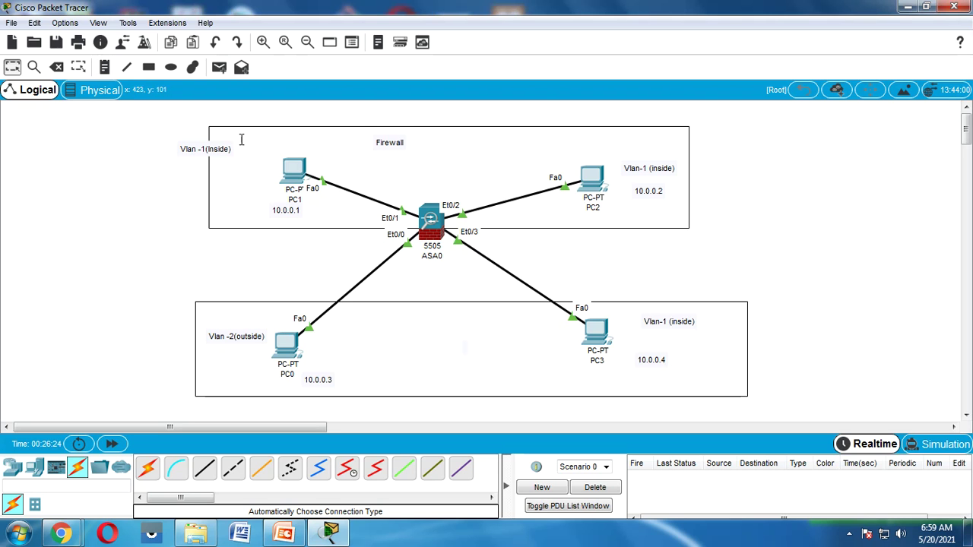
{"action": "left_click_drag", "start_coordinate": [251, 145], "coordinate": [290, 145]}
{"action": "left_click", "coordinate": [121, 210]}
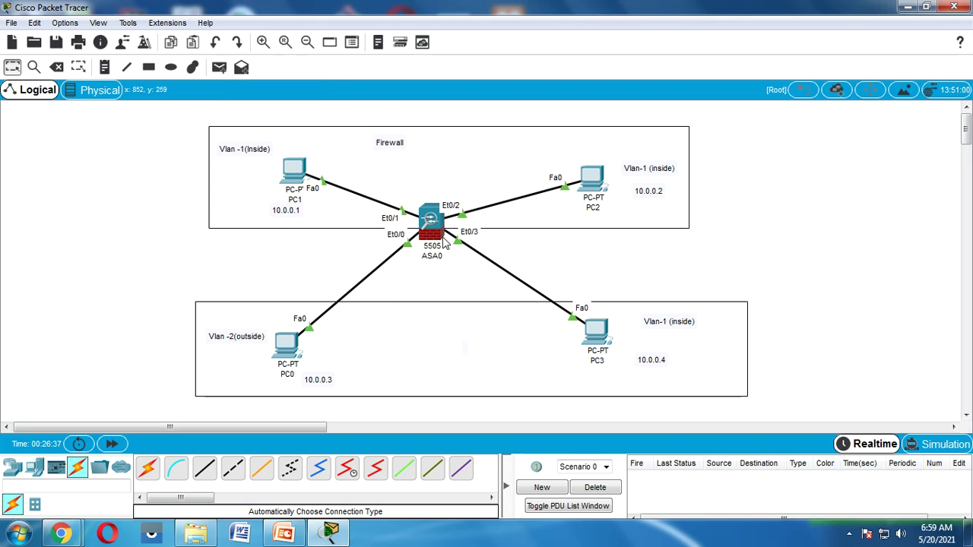
Step: Test communication by sending simple PDUs from PC1 to PC2 and from PC3 to PC1
{"action": "left_click", "coordinate": [219, 67]}
{"action": "left_click", "coordinate": [292, 170]}
{"action": "left_click", "coordinate": [600, 179]}
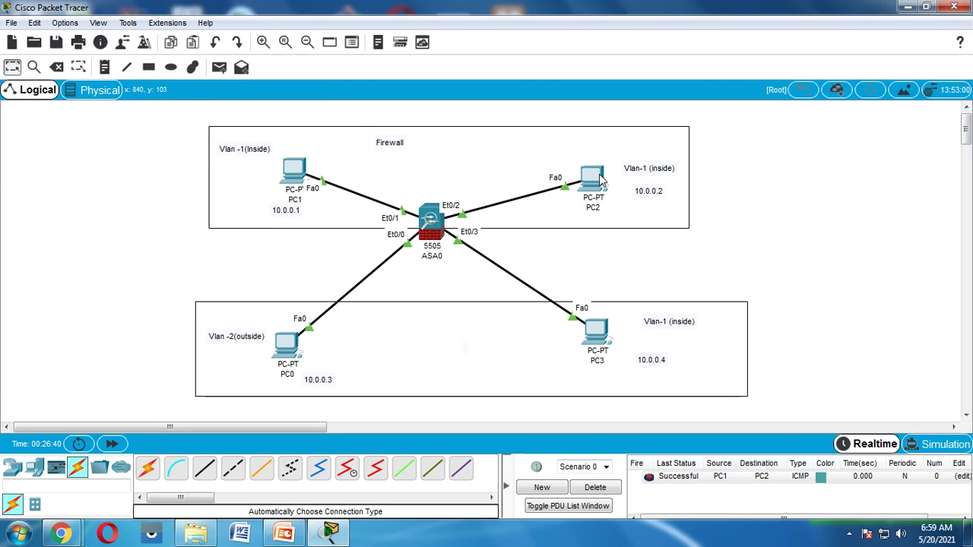
{"action": "left_click", "coordinate": [218, 67]}
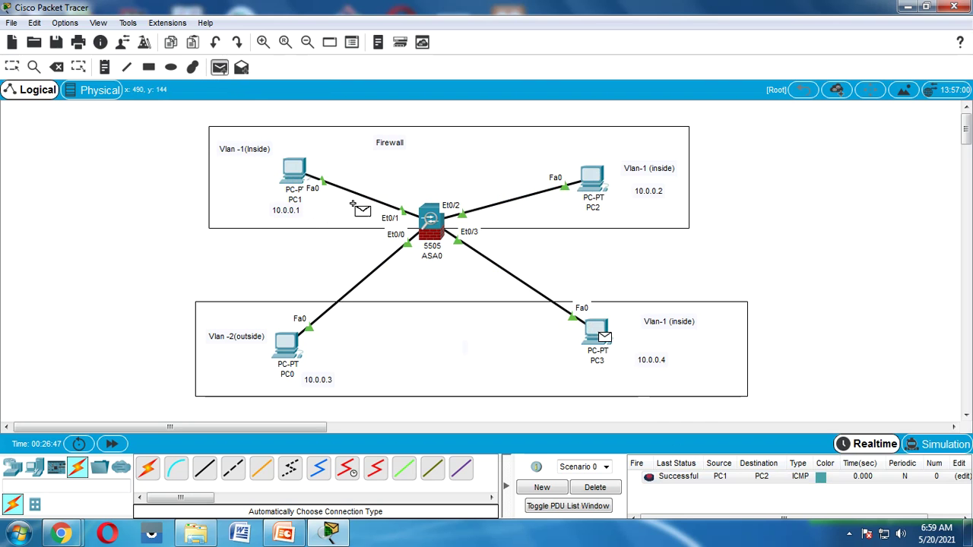
{"action": "left_click", "coordinate": [304, 176]}
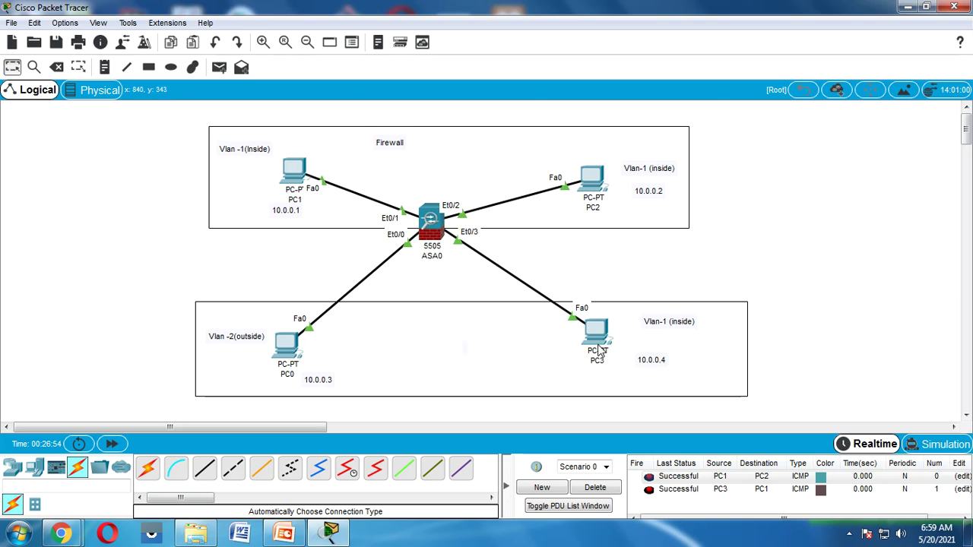
Step: Test communication by sending simple PDUs from PC0 to PC3, PC2 and PC1, and check their status entries
{"action": "key", "text": "p"}
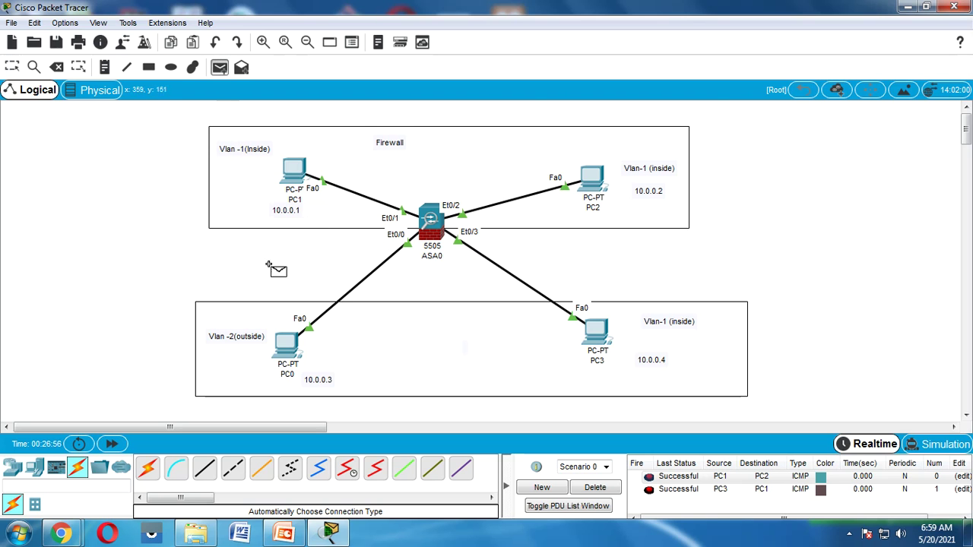
{"action": "left_click", "coordinate": [286, 346]}
{"action": "left_click", "coordinate": [605, 339]}
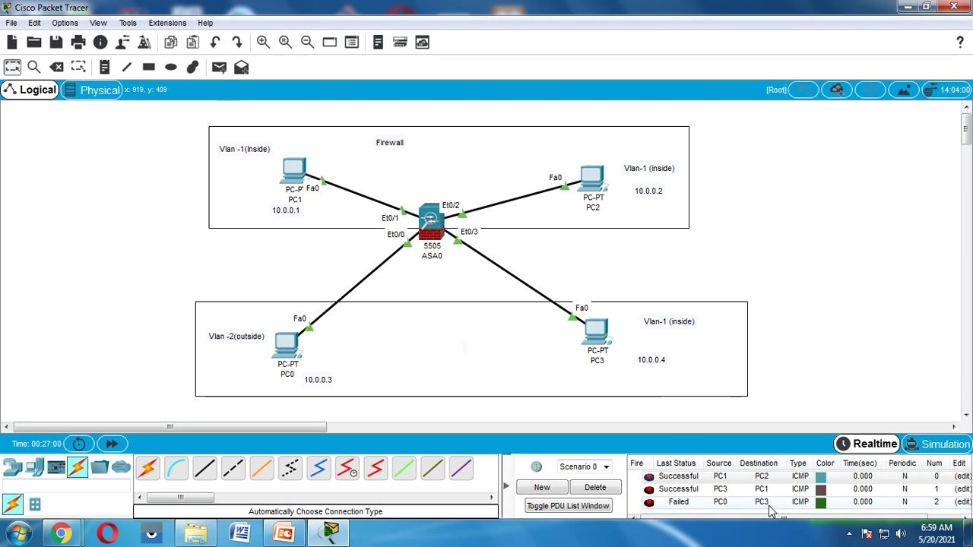
{"action": "left_click", "coordinate": [220, 69]}
{"action": "left_click", "coordinate": [289, 348]}
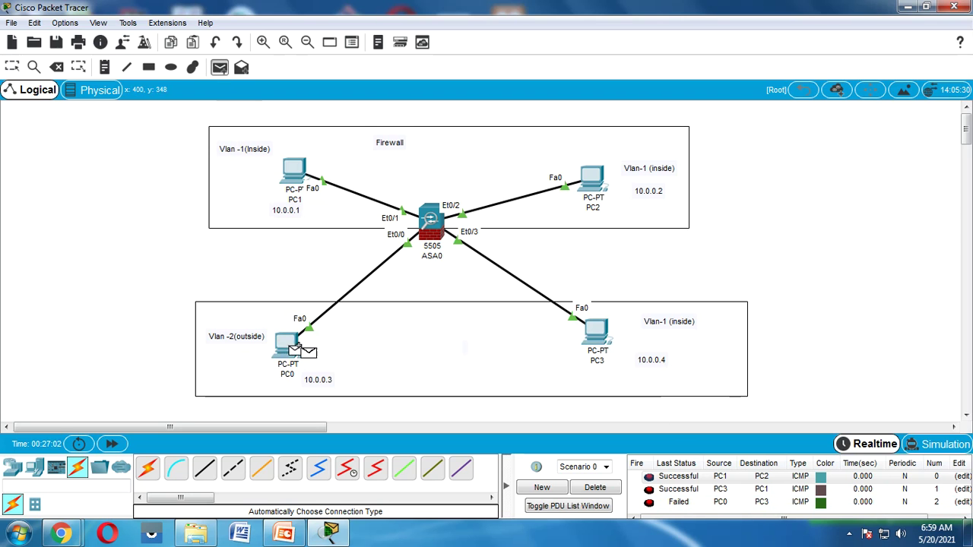
{"action": "left_click", "coordinate": [593, 186]}
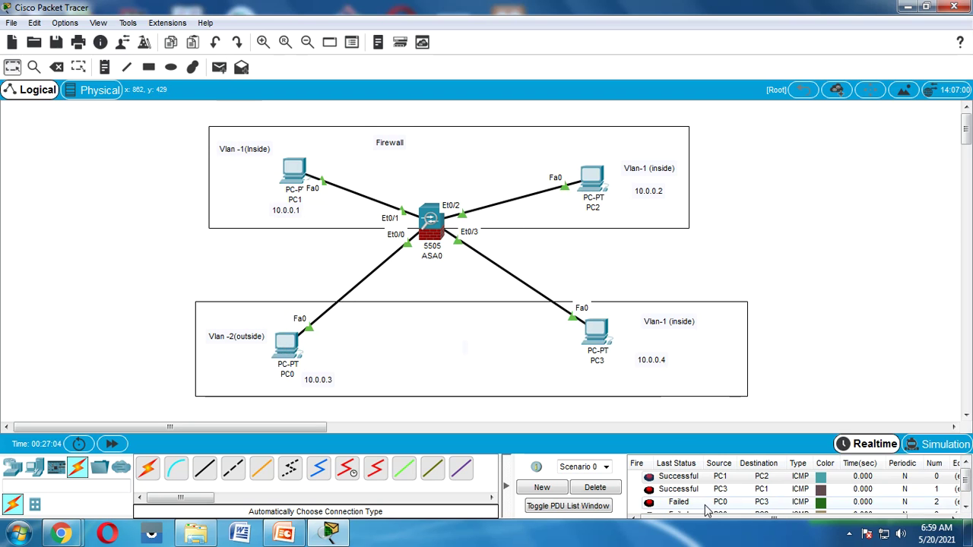
{"action": "left_click", "coordinate": [219, 67]}
{"action": "left_click", "coordinate": [287, 347]}
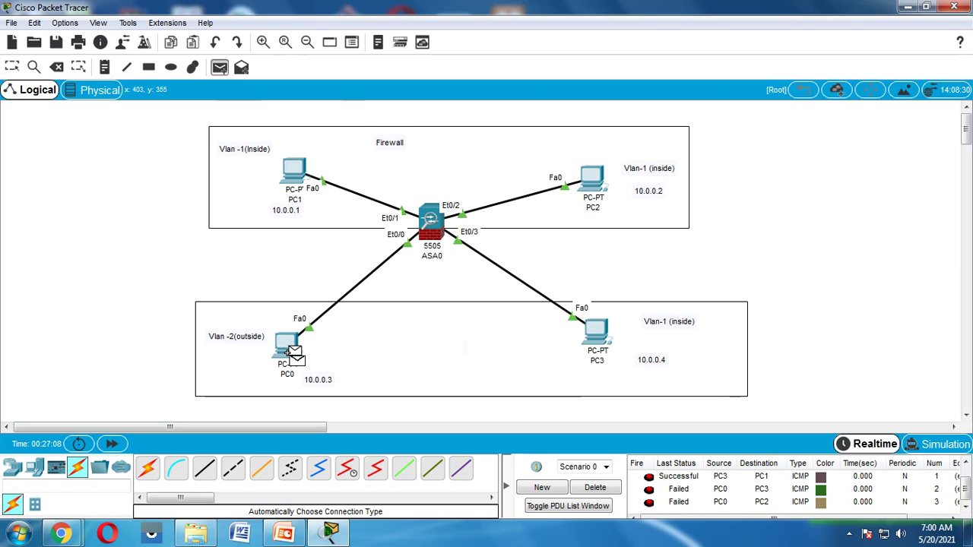
{"action": "left_click", "coordinate": [289, 172]}
{"action": "scroll", "coordinate": [730, 508], "scroll_direction": "down", "scroll_amount": 1}
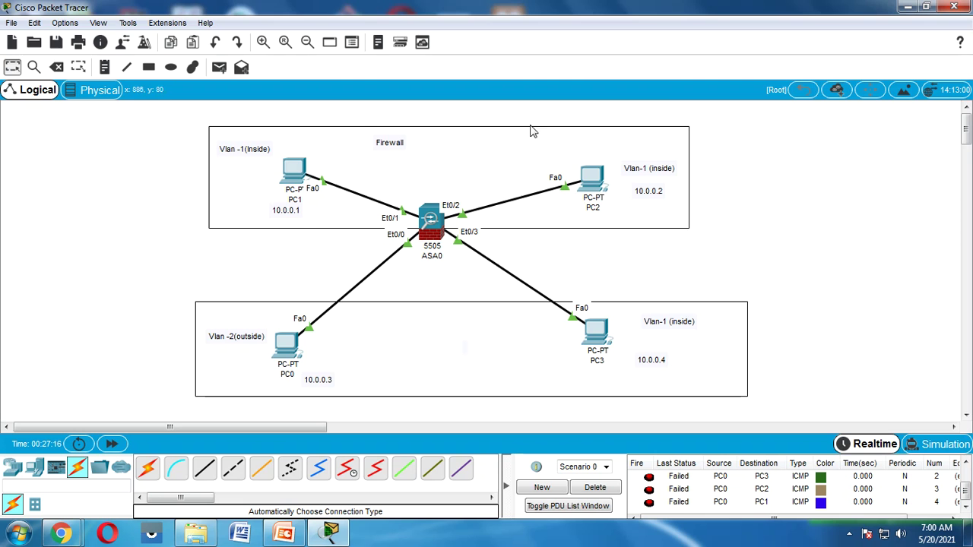
Step: Draw an unfilled ellipse with a cyan outline around the firewall, spanning from PC1 past PC2 and PC3
{"action": "left_click", "coordinate": [171, 67]}
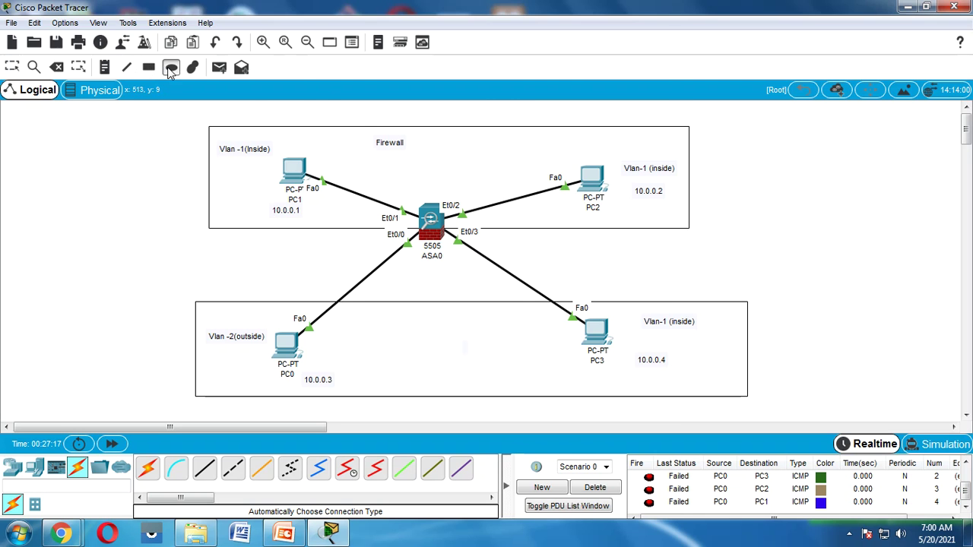
{"action": "left_click", "coordinate": [534, 66]}
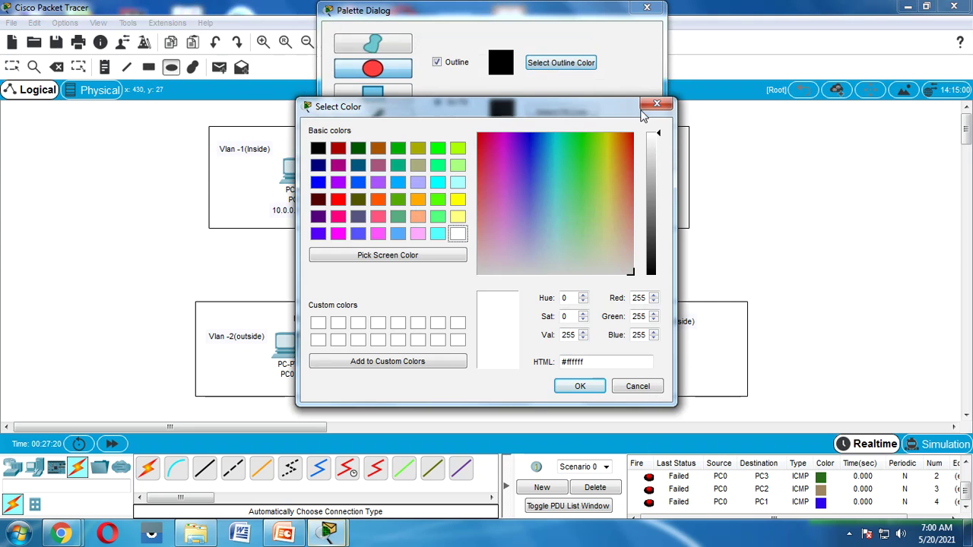
{"action": "left_click", "coordinate": [438, 183]}
{"action": "left_click", "coordinate": [578, 385]}
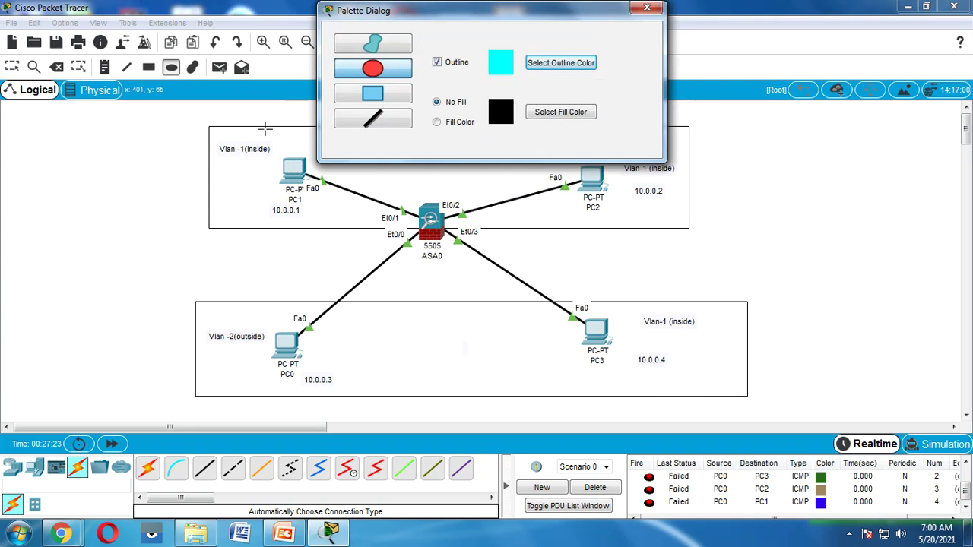
{"action": "left_click_drag", "start_coordinate": [259, 126], "coordinate": [515, 237]}
{"action": "mouse_move", "coordinate": [652, 300]}
{"action": "left_mouse_down"}
{"action": "mouse_move", "coordinate": [686, 350]}
{"action": "mouse_move", "coordinate": [700, 343]}
{"action": "mouse_move", "coordinate": [739, 359]}
{"action": "left_mouse_up"}
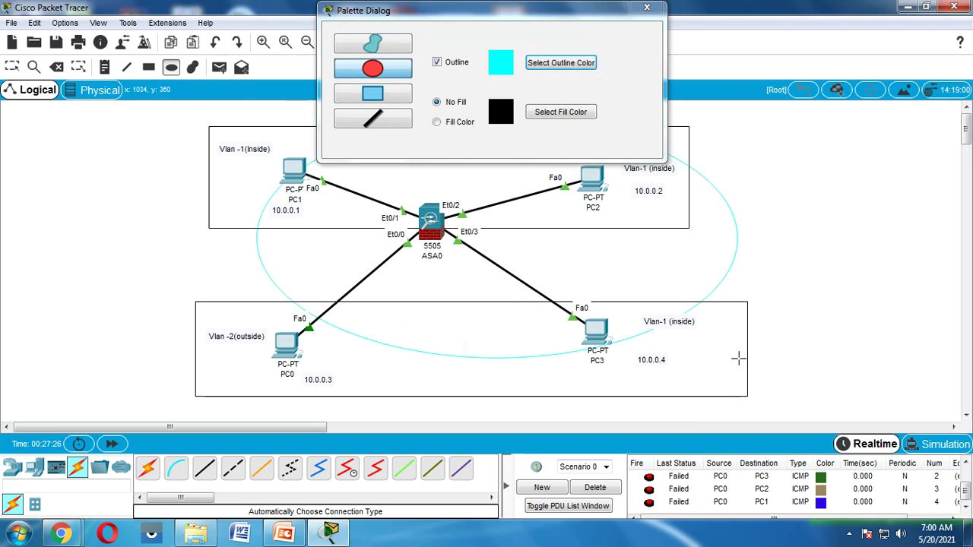
{"action": "left_click", "coordinate": [647, 8]}
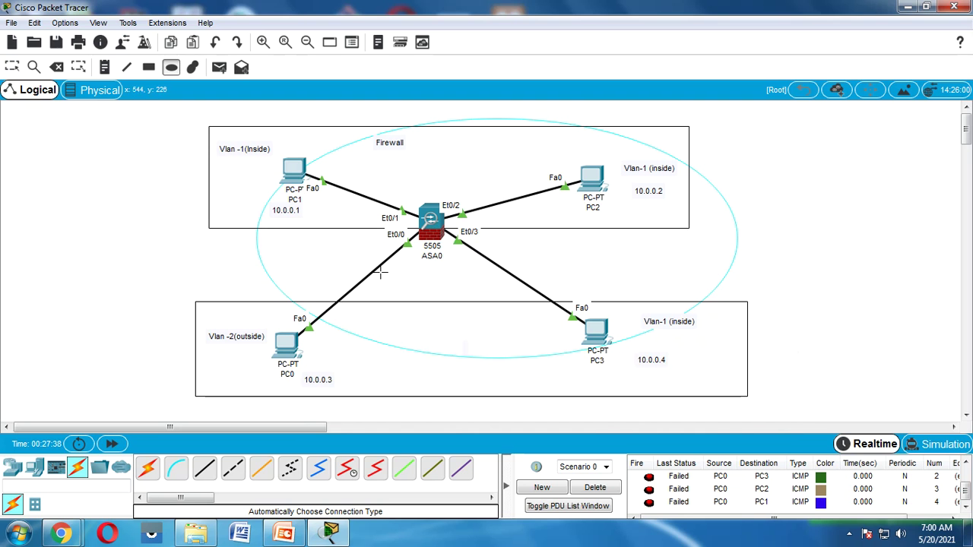
Step: Assign ASA0's Ethernet0/3 interface to VLAN 2:outside and close the device window
{"action": "mouse_move", "coordinate": [289, 343]}
{"action": "left_click", "coordinate": [431, 221]}
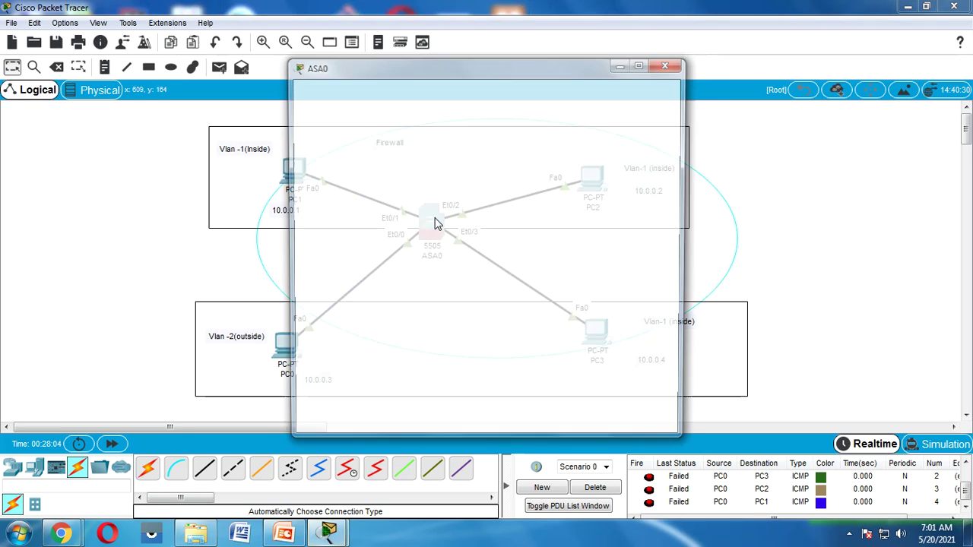
{"action": "left_click_drag", "start_coordinate": [581, 69], "coordinate": [294, 76]}
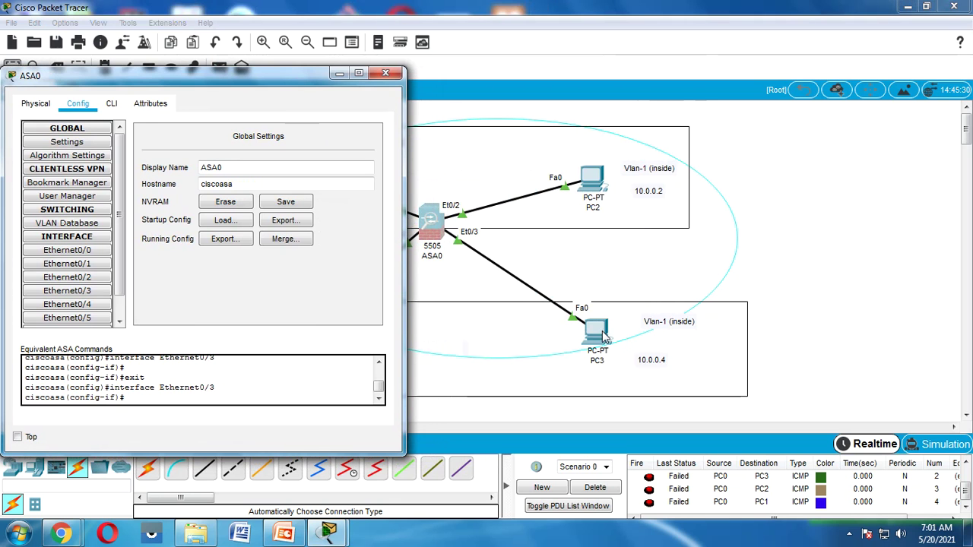
{"action": "left_click", "coordinate": [79, 292]}
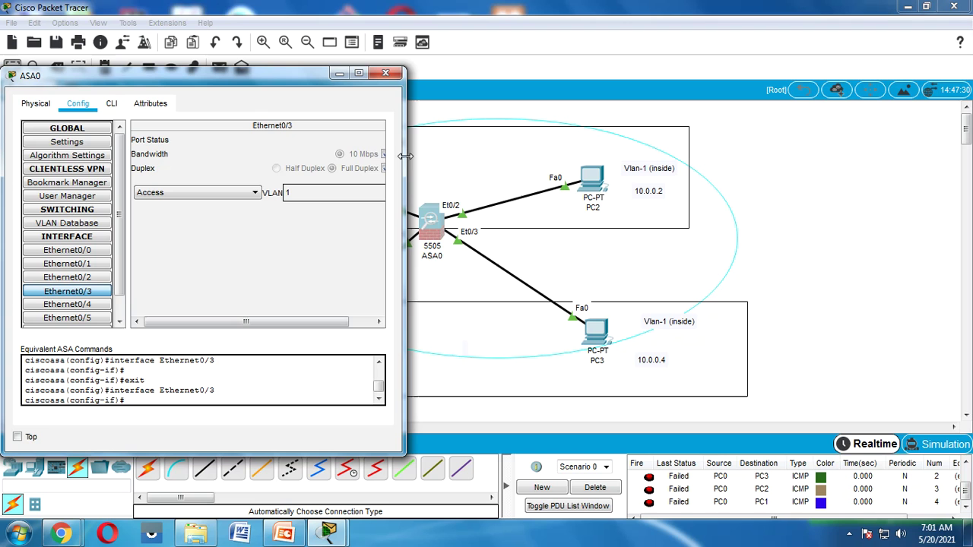
{"action": "left_click_drag", "start_coordinate": [405, 237], "coordinate": [440, 237]}
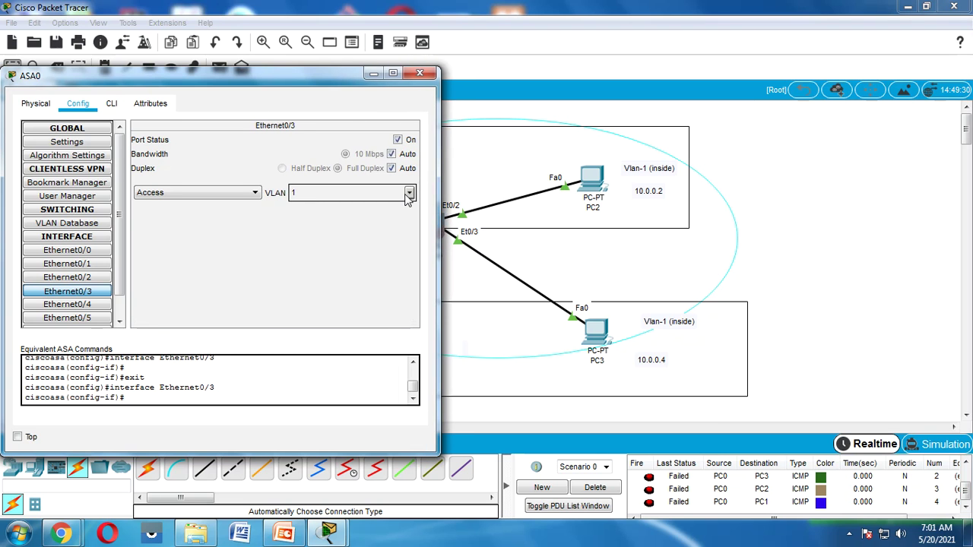
{"action": "left_click", "coordinate": [409, 194]}
{"action": "left_click", "coordinate": [323, 227]}
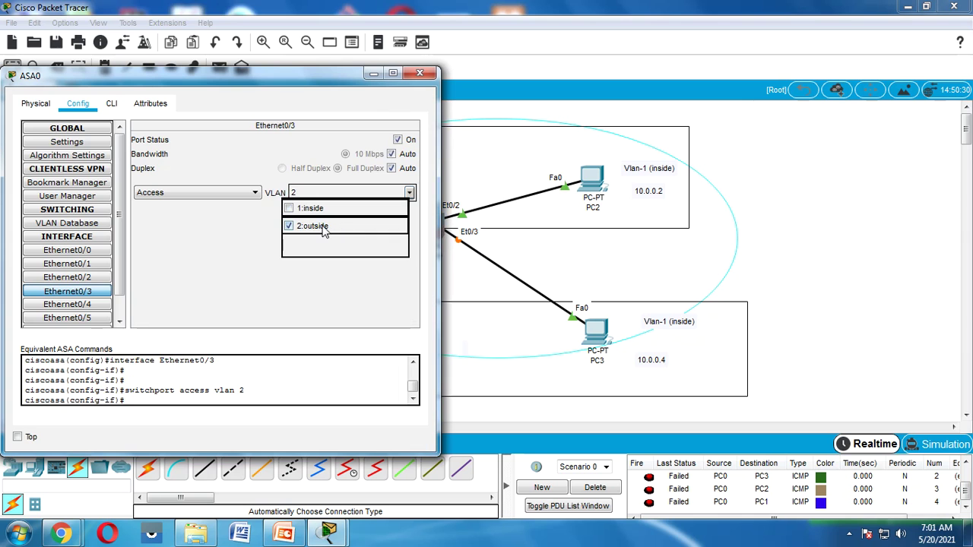
{"action": "left_click", "coordinate": [243, 263]}
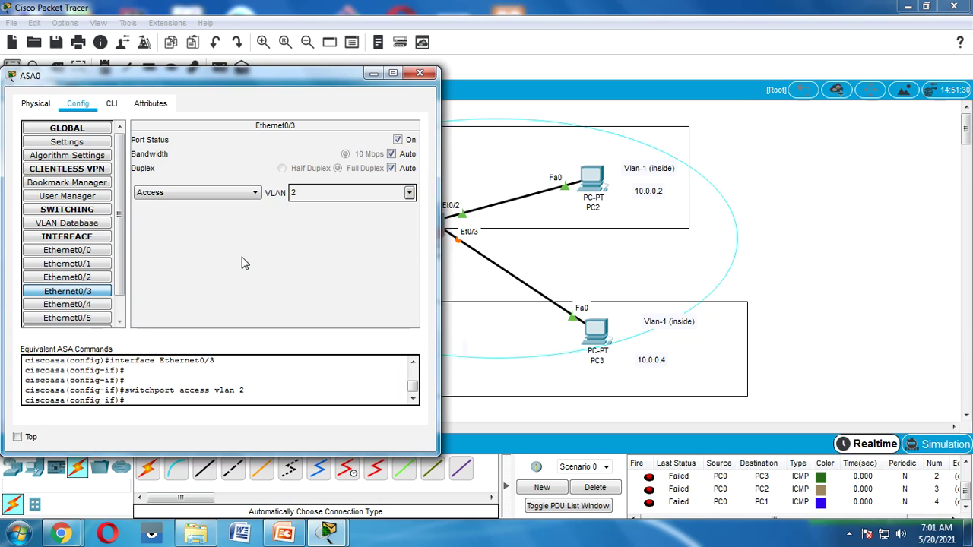
{"action": "left_click", "coordinate": [419, 74]}
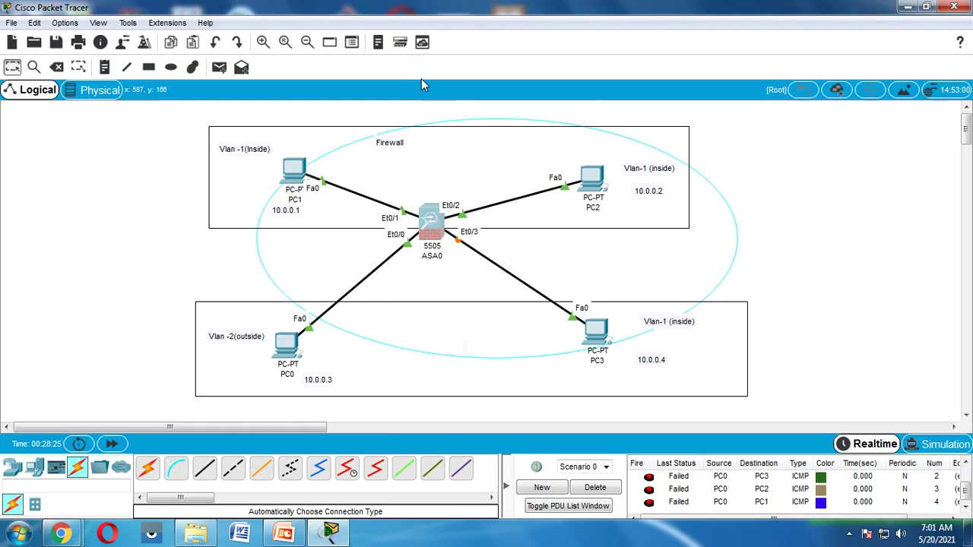
Step: Change the VLAN note beside PC3 to read "Vlan-2 (outside)"
{"action": "left_click", "coordinate": [669, 323]}
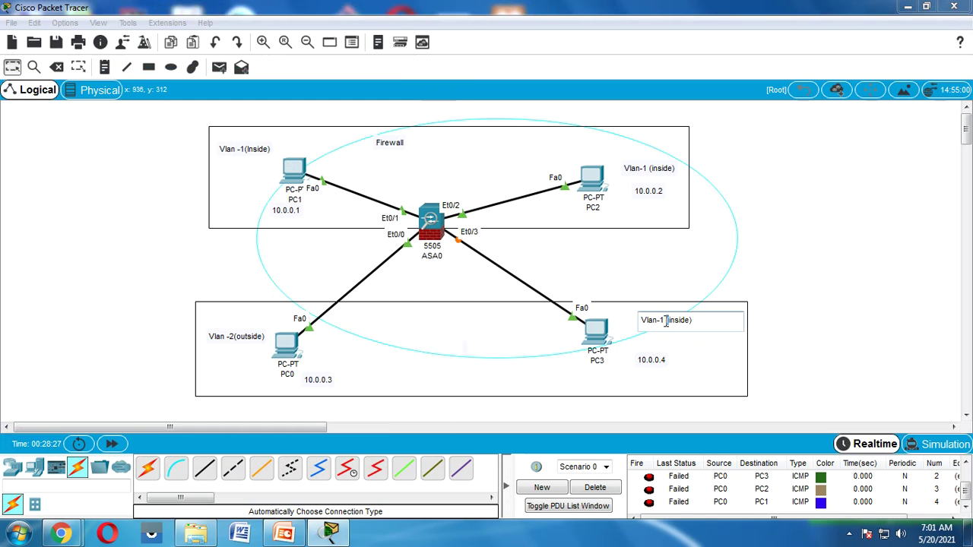
{"action": "key", "text": "BackSpace"}
{"action": "type", "text": "2"}
{"action": "key", "text": "Delete"}
{"action": "key", "text": "Delete"}
{"action": "type", "text": "out"}
{"action": "left_click", "coordinate": [758, 291]}
Step: Clear the earlier PDU results, and test PC0 to PC3 with a simple PDU that is removed from the list again
{"action": "left_click", "coordinate": [608, 493]}
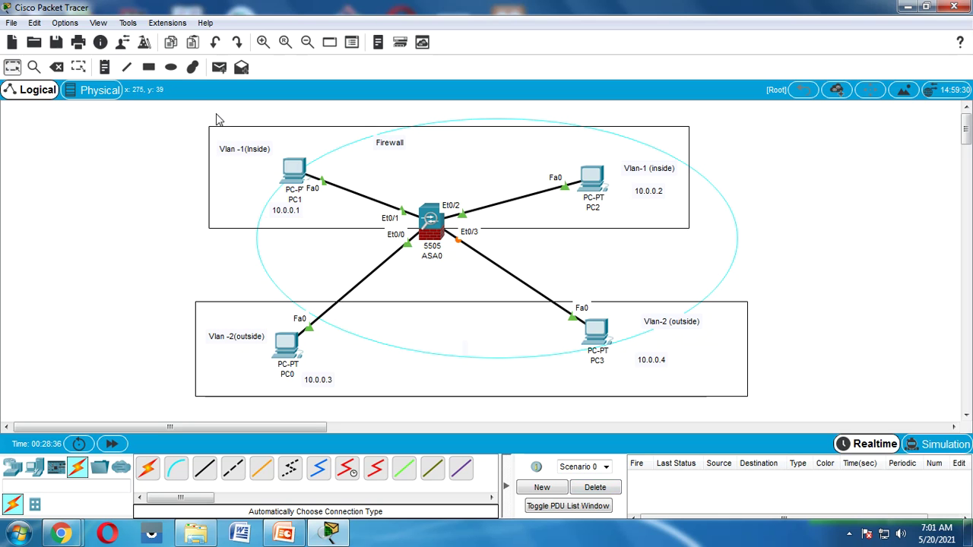
{"action": "left_click", "coordinate": [219, 68]}
{"action": "left_click", "coordinate": [292, 344]}
{"action": "left_click", "coordinate": [598, 337]}
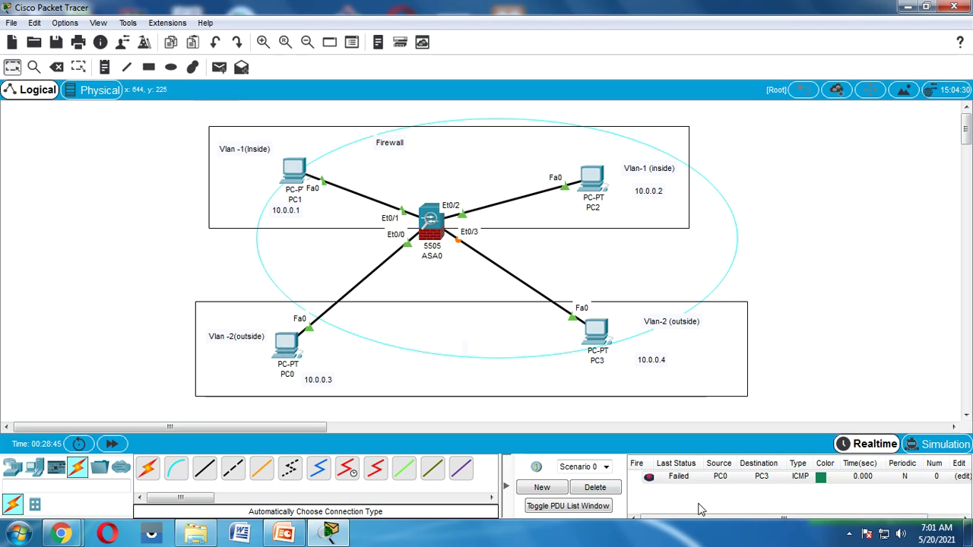
{"action": "left_click", "coordinate": [595, 488]}
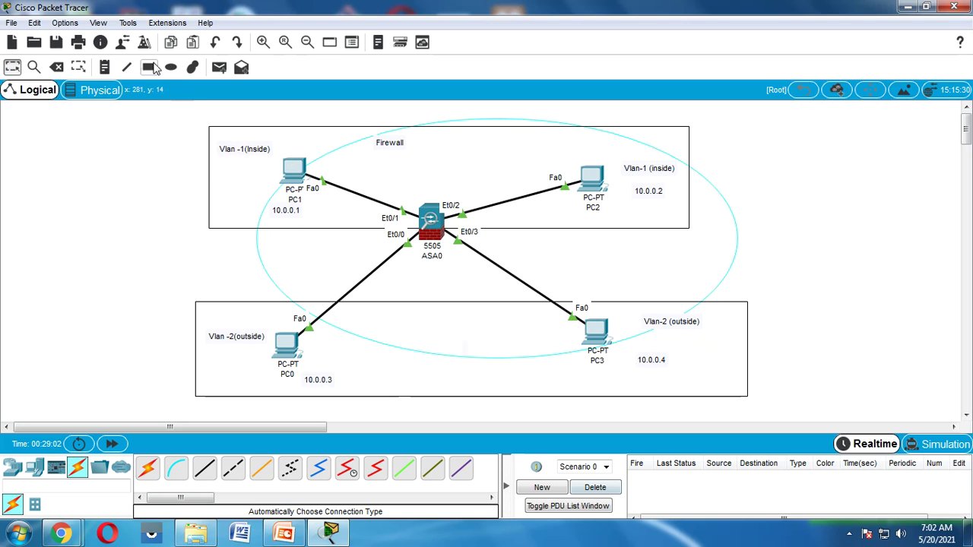
Step: Place a note reading "VLAN-1" outside the upper rectangle, to the left of PC1
{"action": "left_click", "coordinate": [105, 67]}
{"action": "left_click", "coordinate": [152, 167]}
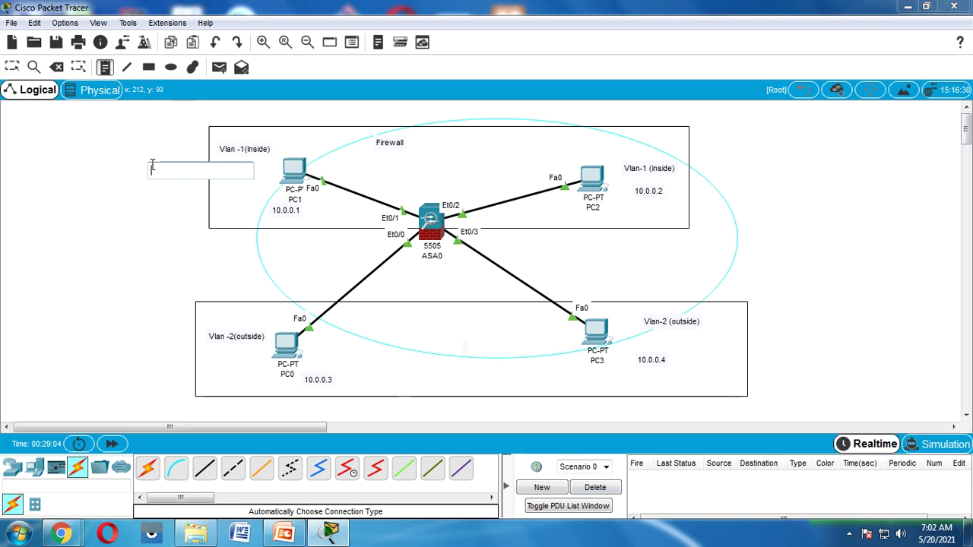
{"action": "type", "text": "V"}
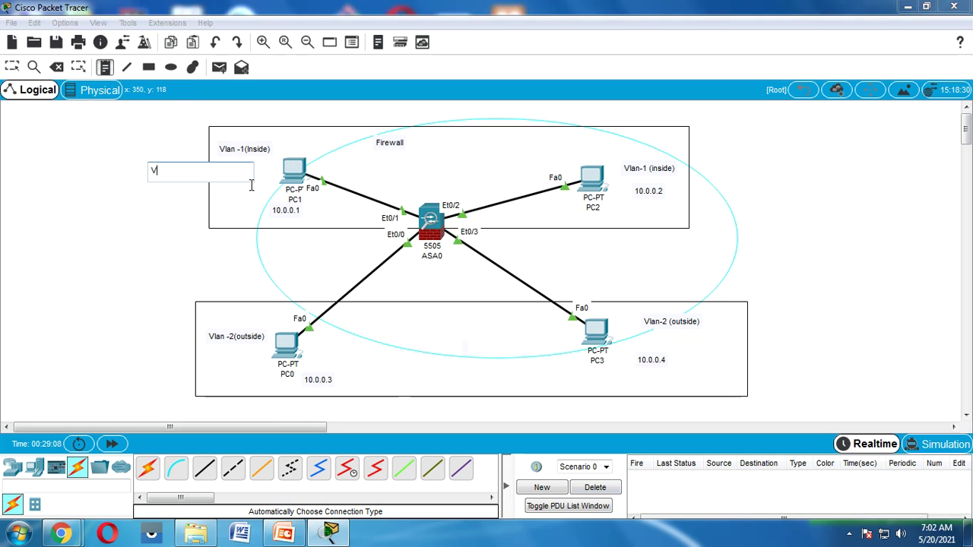
{"action": "type", "text": "LAN-1"}
{"action": "left_click", "coordinate": [124, 342]}
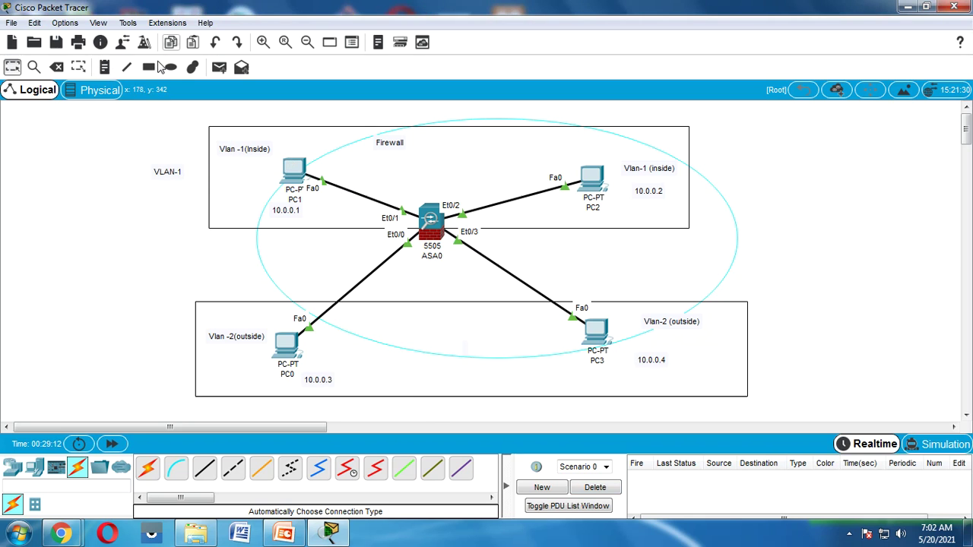
Step: Place a note reading "Vlan-2" outside the lower rectangle, to the left of PC0
{"action": "left_click", "coordinate": [104, 67]}
{"action": "left_click", "coordinate": [138, 355]}
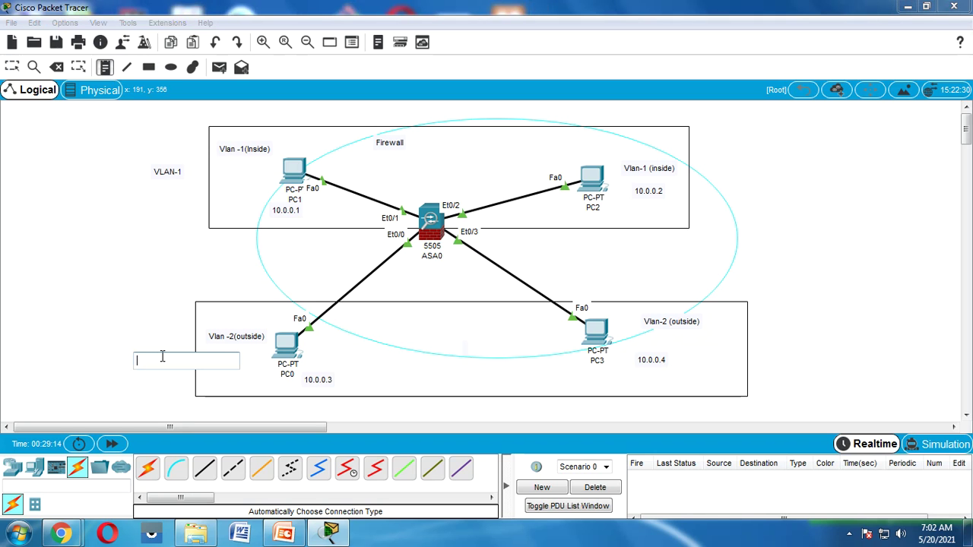
{"action": "type", "text": "Vlan-2"}
{"action": "left_click", "coordinate": [119, 241]}
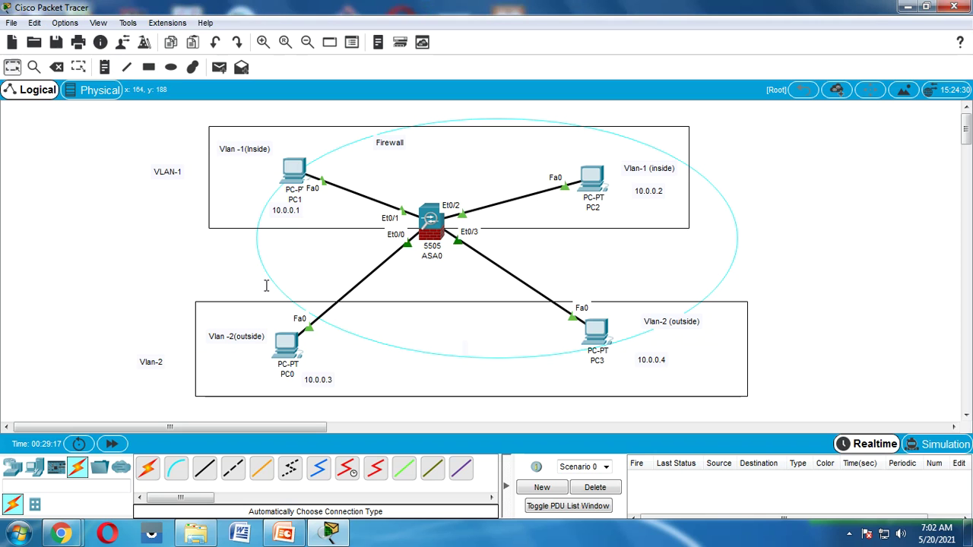
Step: Delete the cyan ellipse drawn around the firewall
{"action": "key", "text": "Delete"}
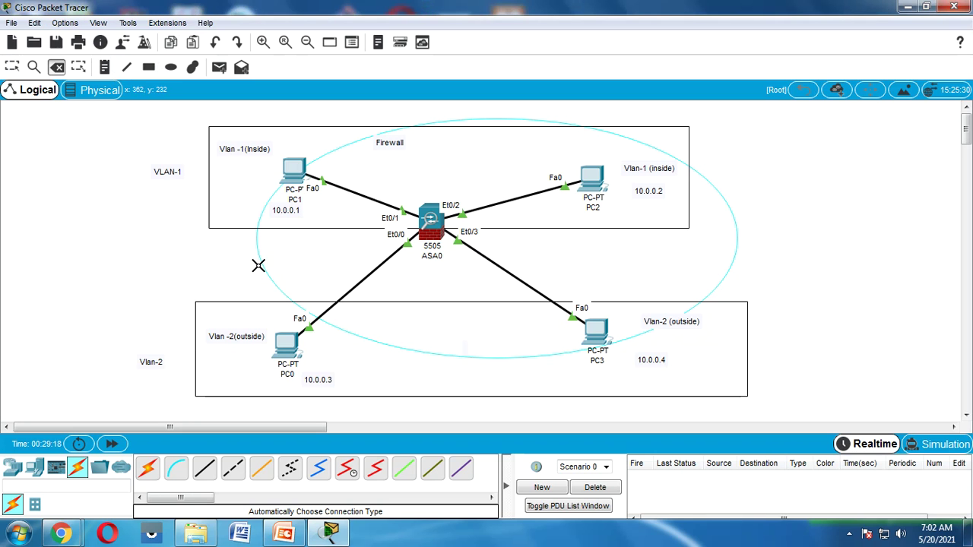
{"action": "left_click", "coordinate": [263, 265]}
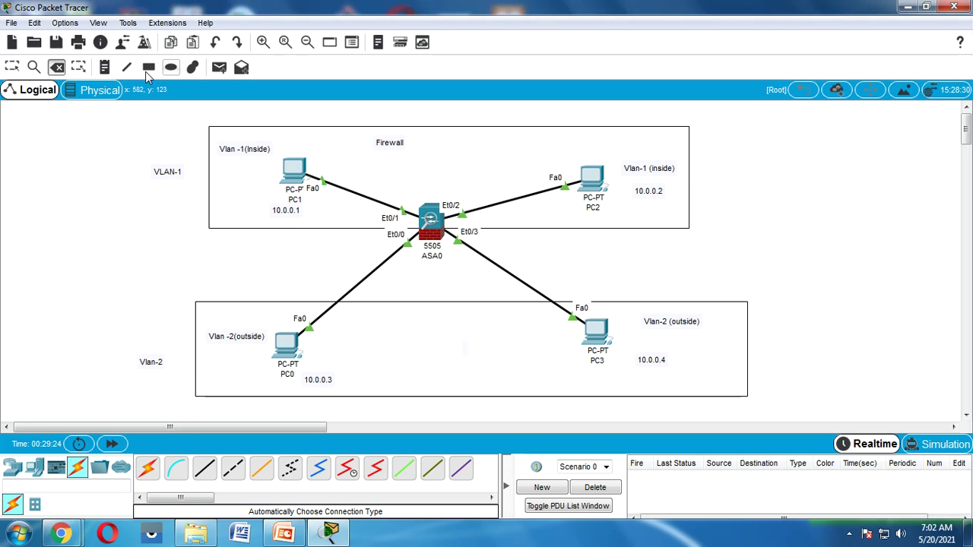
Step: Send a simple PDU from PC0 to PC3 to test communication within the outside VLAN
{"action": "left_click", "coordinate": [225, 68]}
{"action": "left_click", "coordinate": [287, 346]}
{"action": "left_click", "coordinate": [589, 339]}
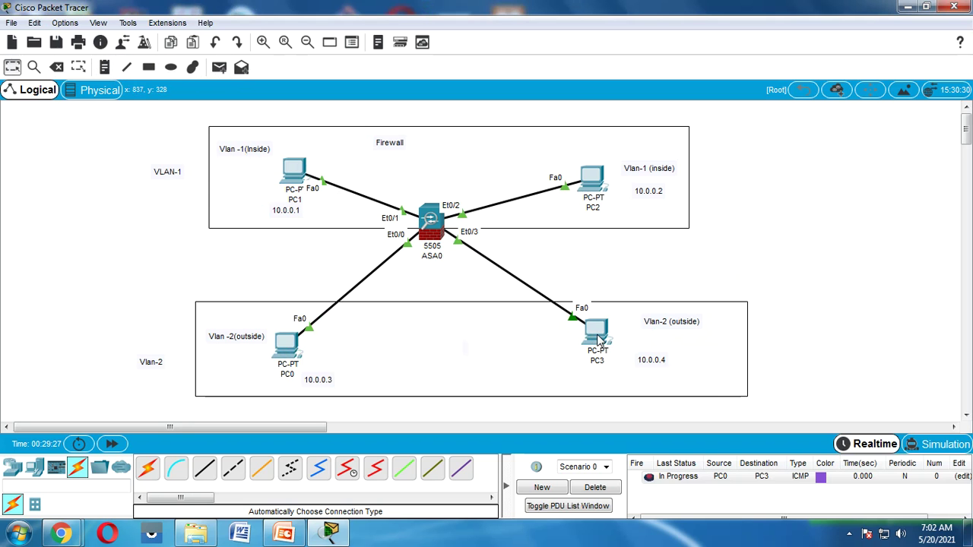